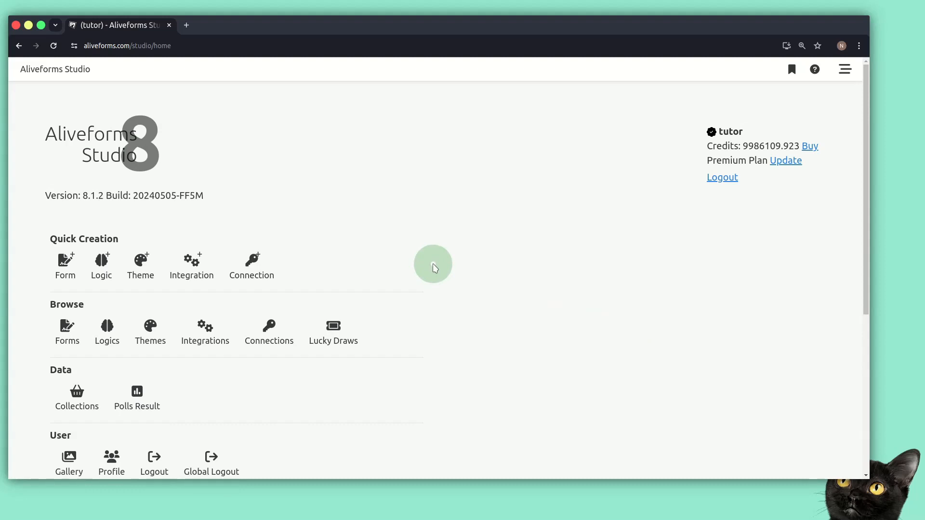
- Open the Contact form in the editor, review its Integrations panel, then close it
click(72, 336)
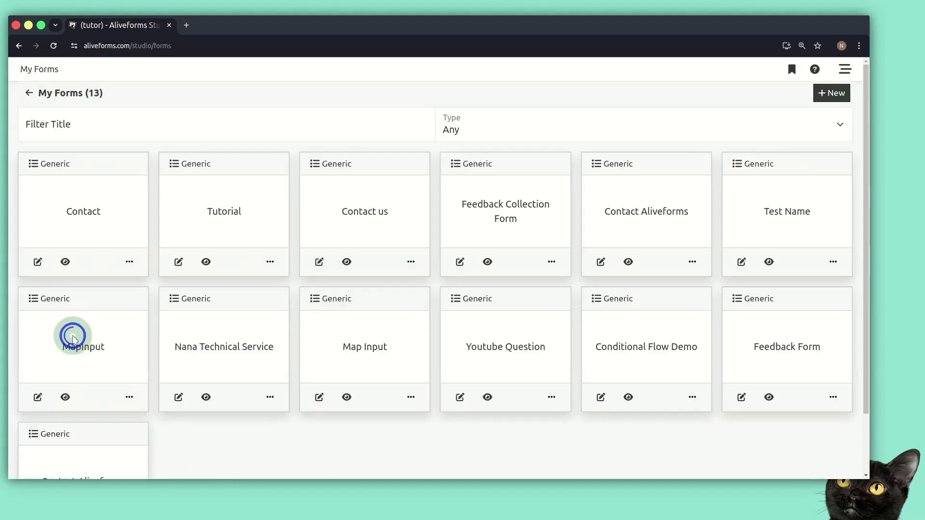
click(37, 262)
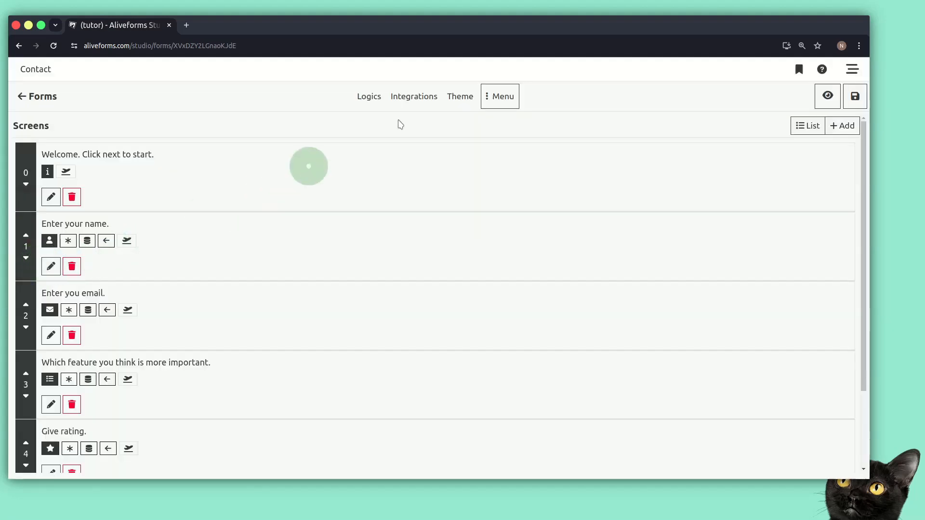
click(502, 100)
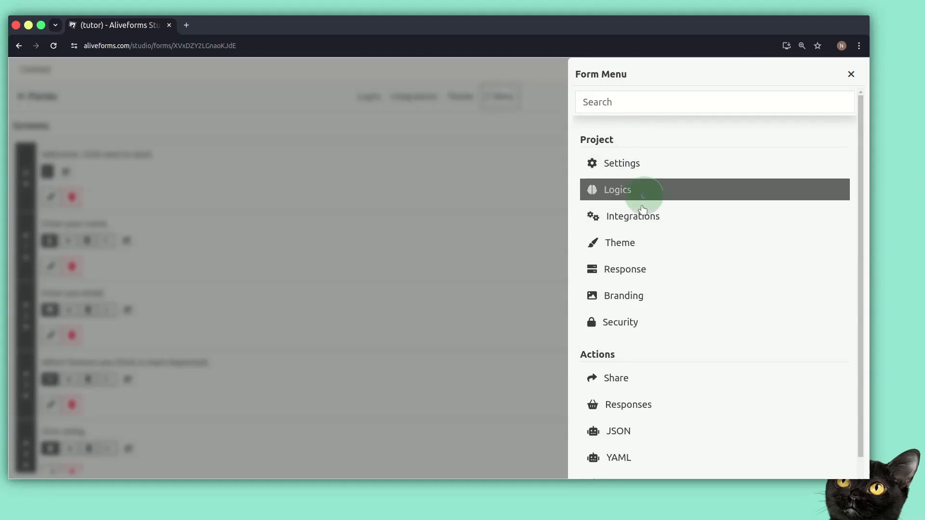
click(623, 214)
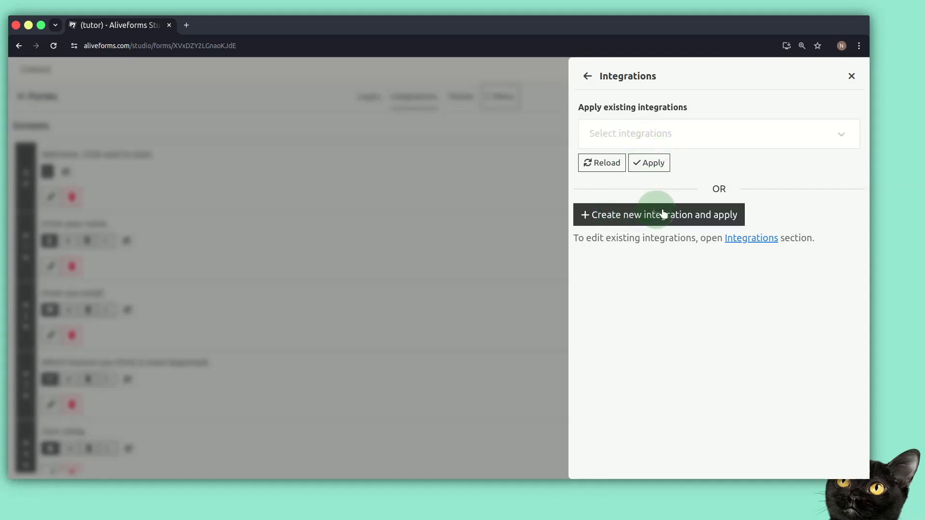
click(852, 76)
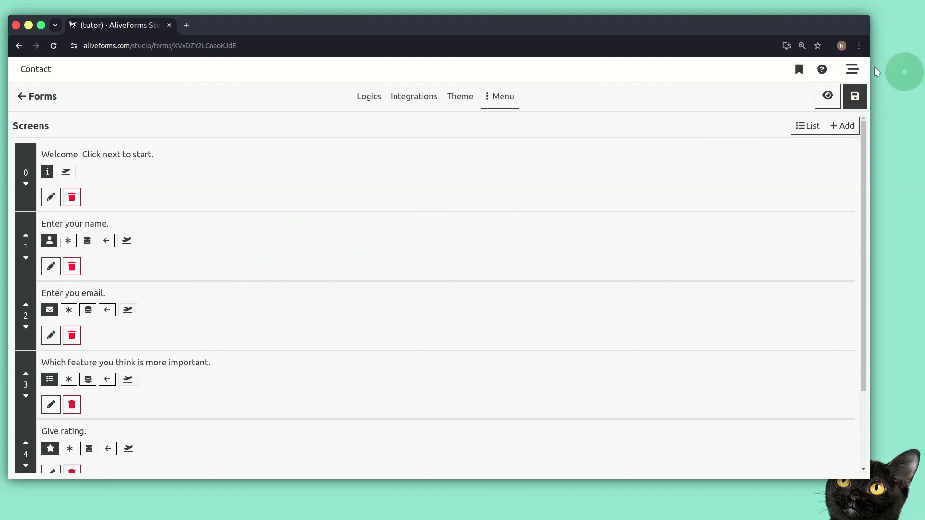
- Start a new integration from Quick Creation and choose Google Sheets as its platform
click(849, 71)
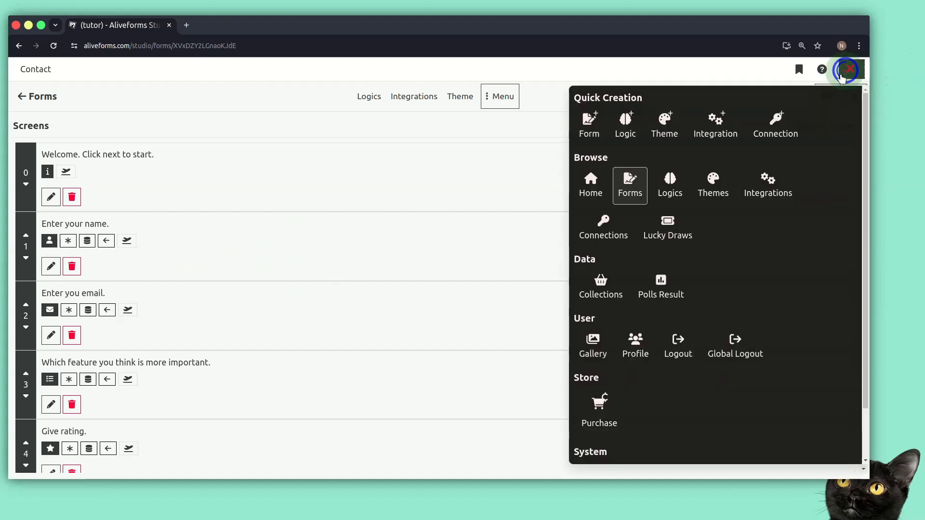
click(719, 129)
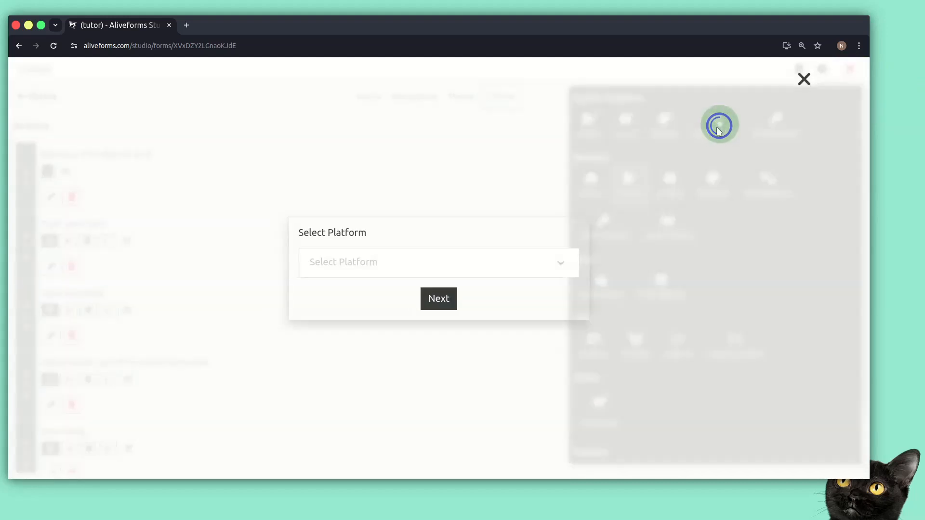
click(526, 268)
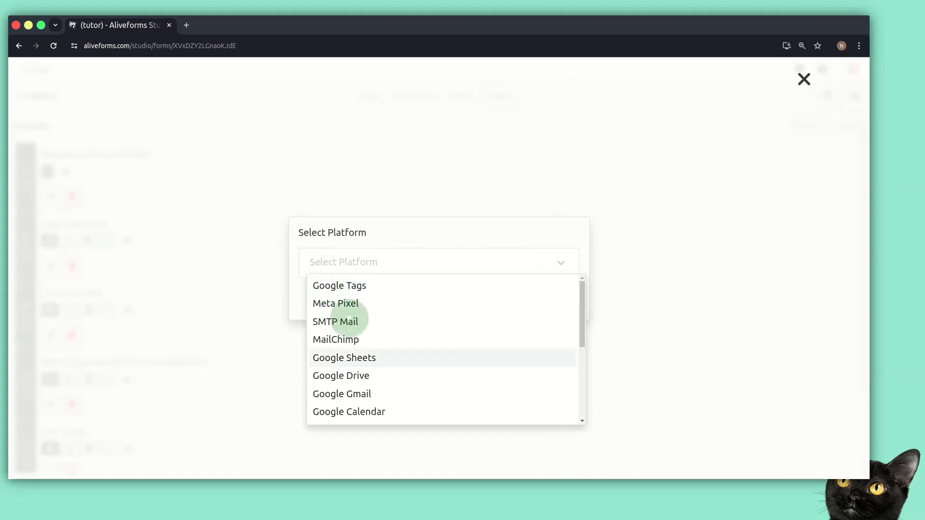
text(Googler)
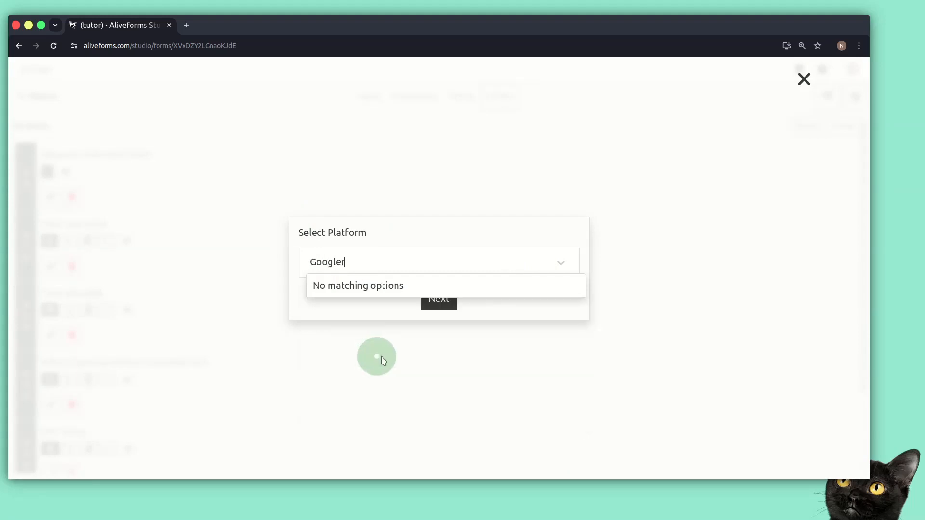
key(BackSpace)
text(S)
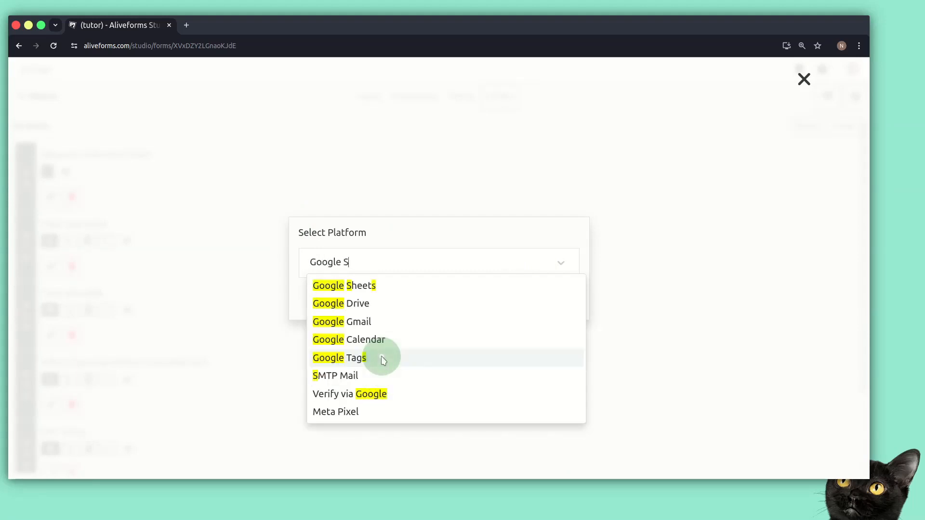
click(372, 285)
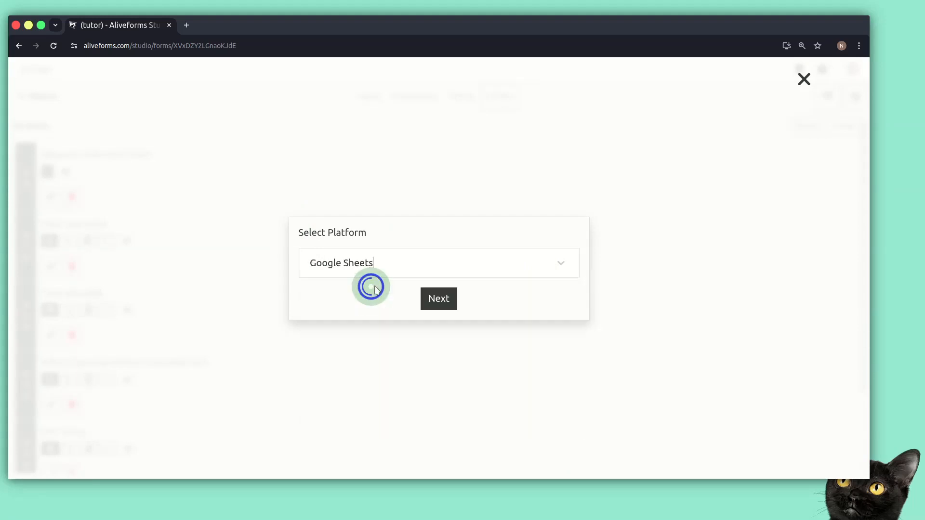
- Name the integration GoogleSheetsTutorial and create it
click(452, 298)
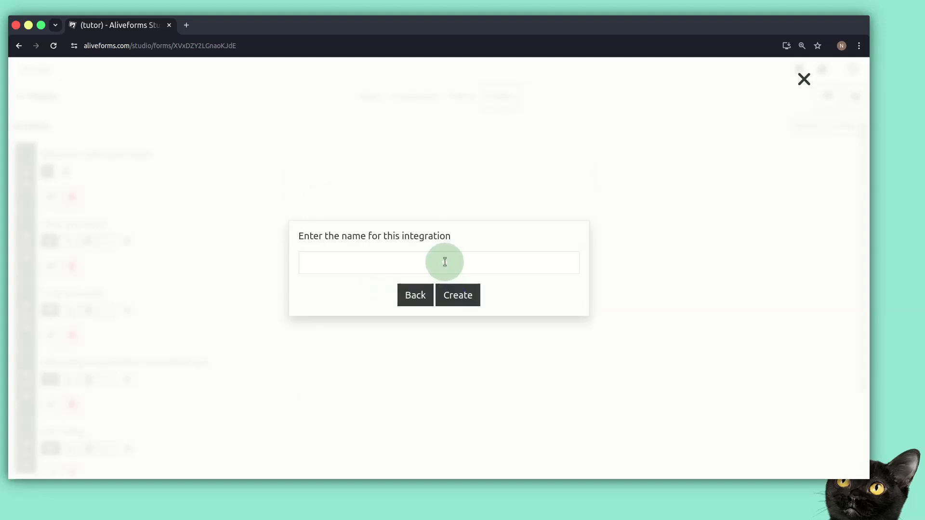
click(445, 262)
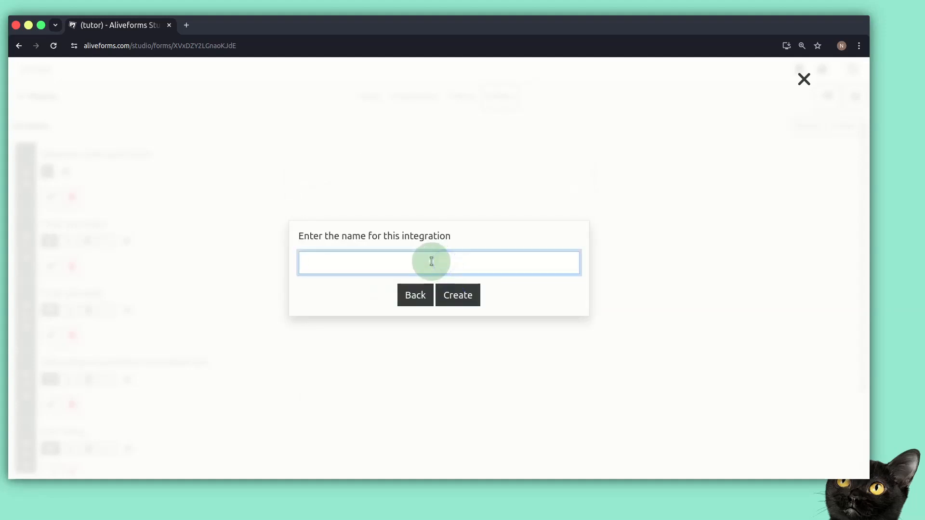
text(GoogleSheetsTutorial)
key(Return)
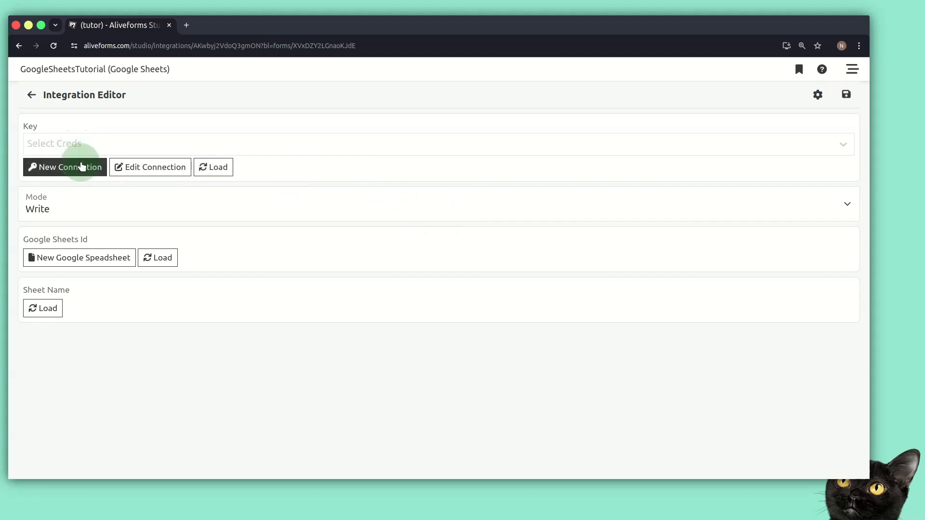
- Check the Key dropdown's existing connections, then start a new connection instead
click(89, 148)
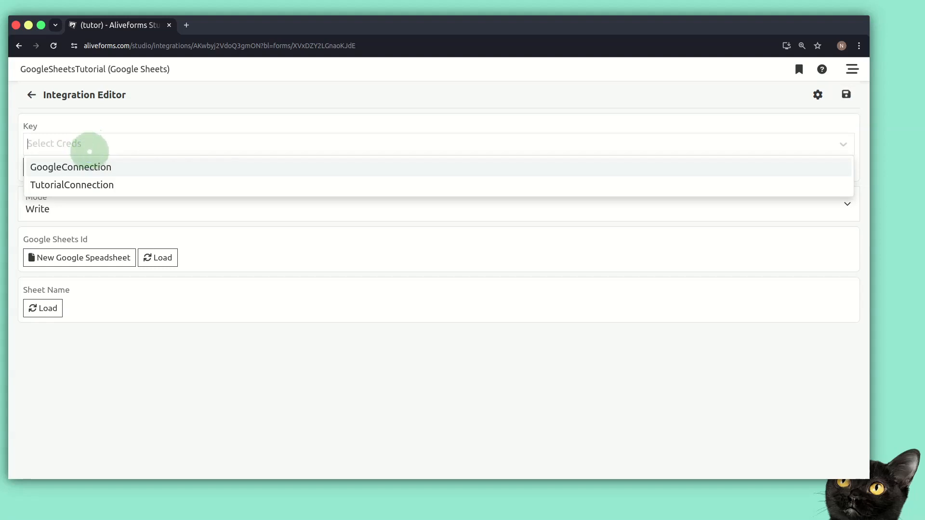
click(92, 140)
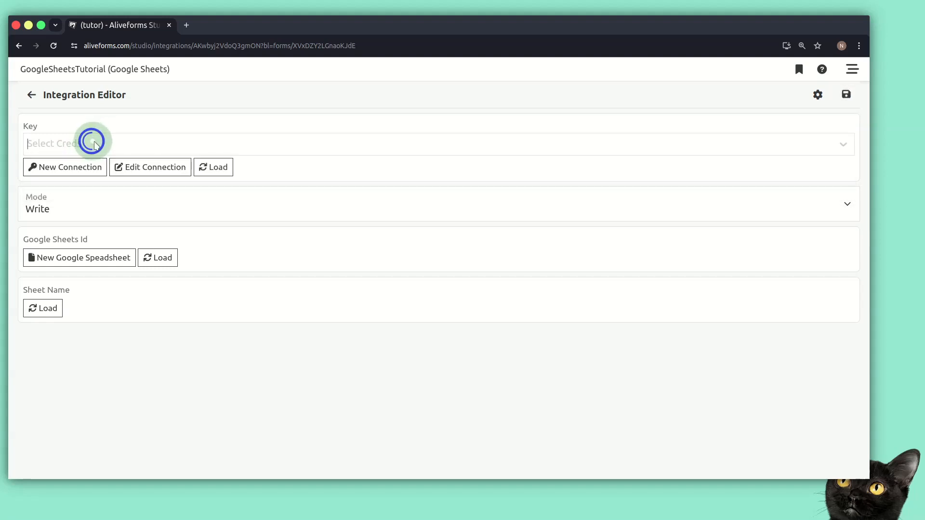
click(81, 170)
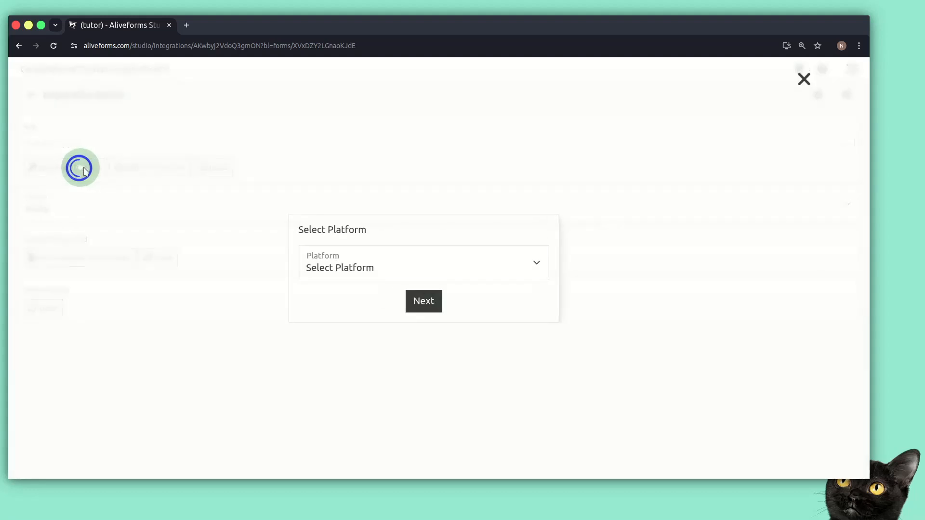
- Create a Google platform connection named GoogleInteg
click(316, 270)
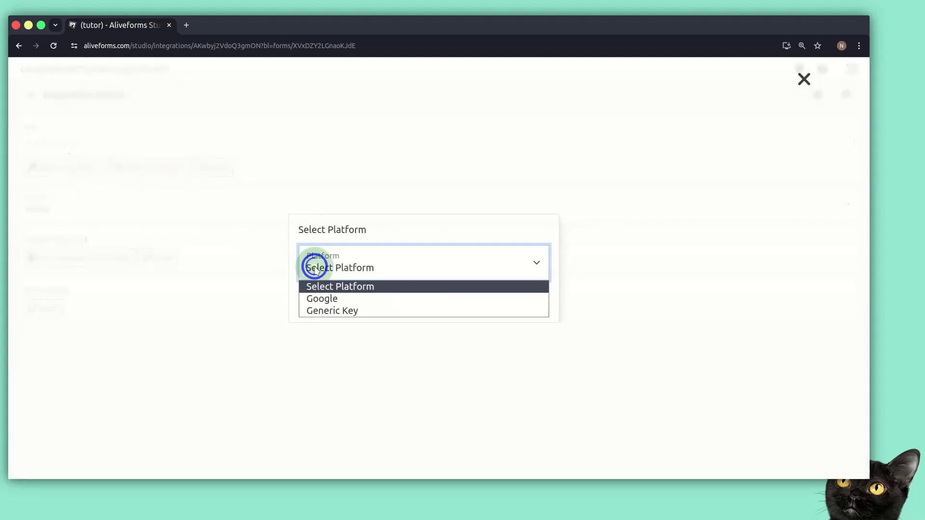
click(318, 300)
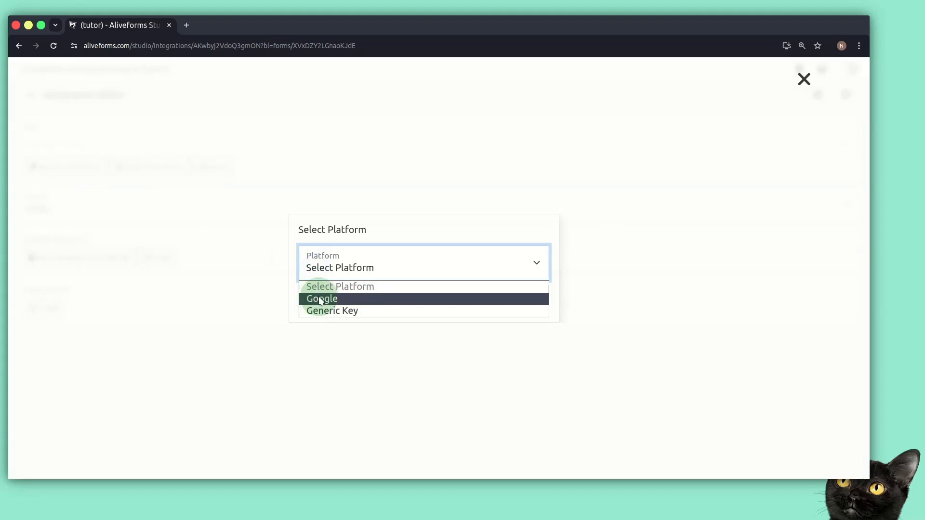
click(321, 300)
click(424, 300)
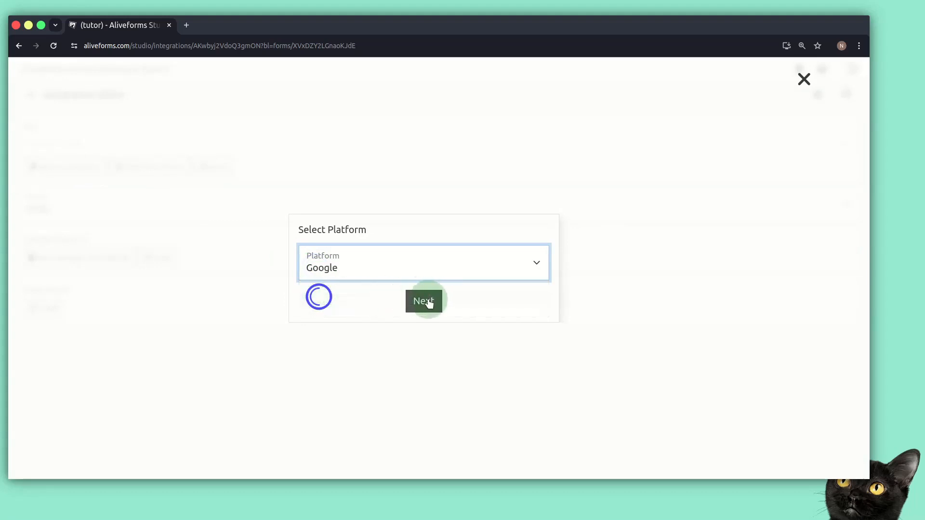
click(406, 267)
click(386, 261)
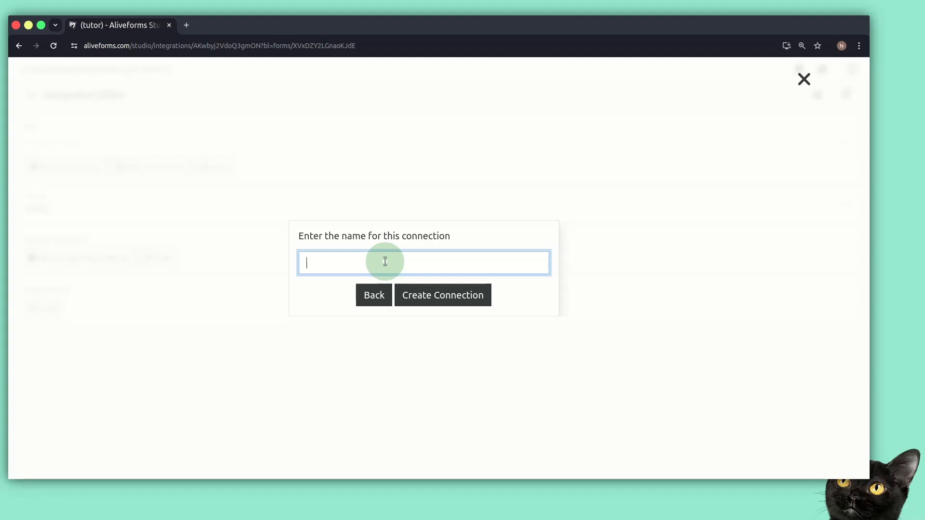
text(GoogleInteg)
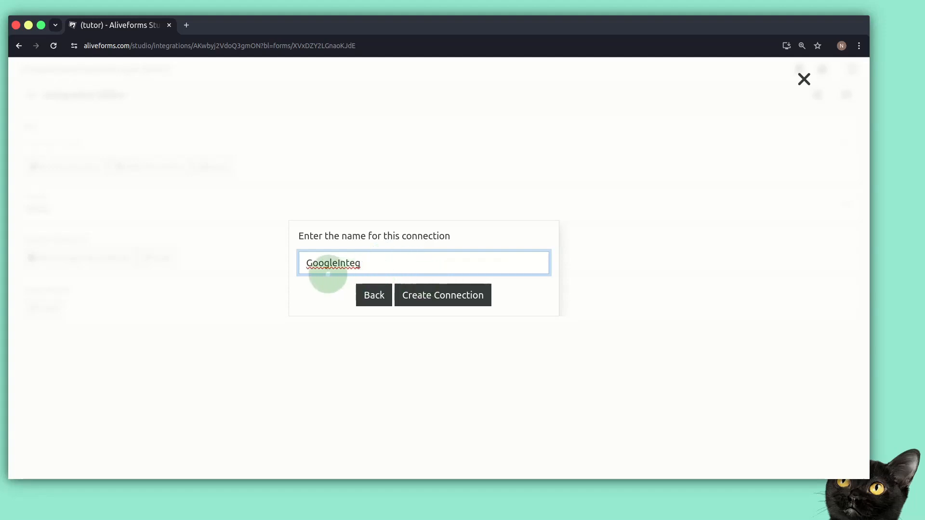
click(451, 291)
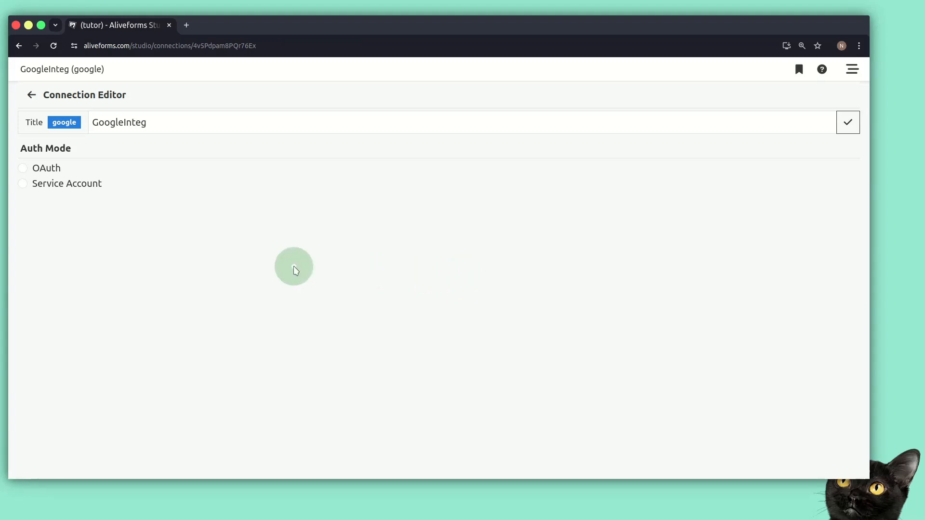
- Set GoogleInteg to OAuth with Google Sheets checked, then sign in and approve Google access
click(94, 185)
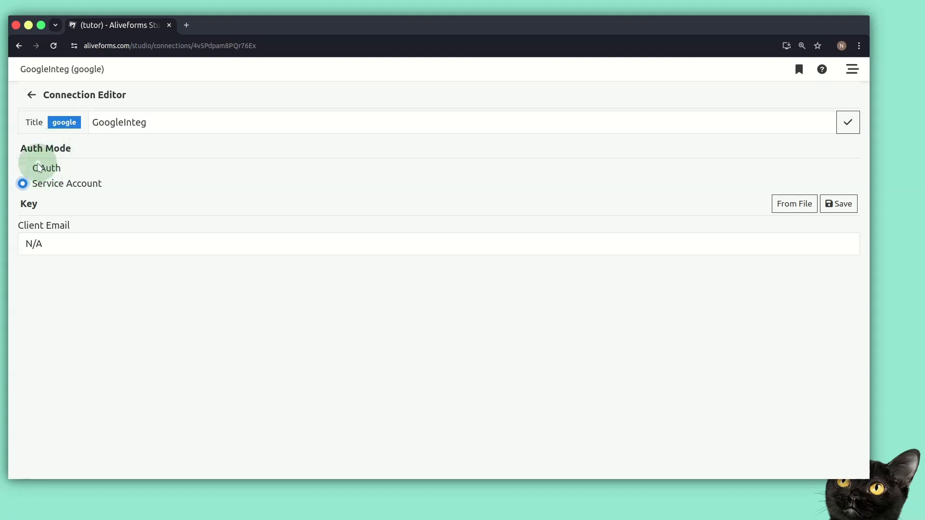
click(39, 168)
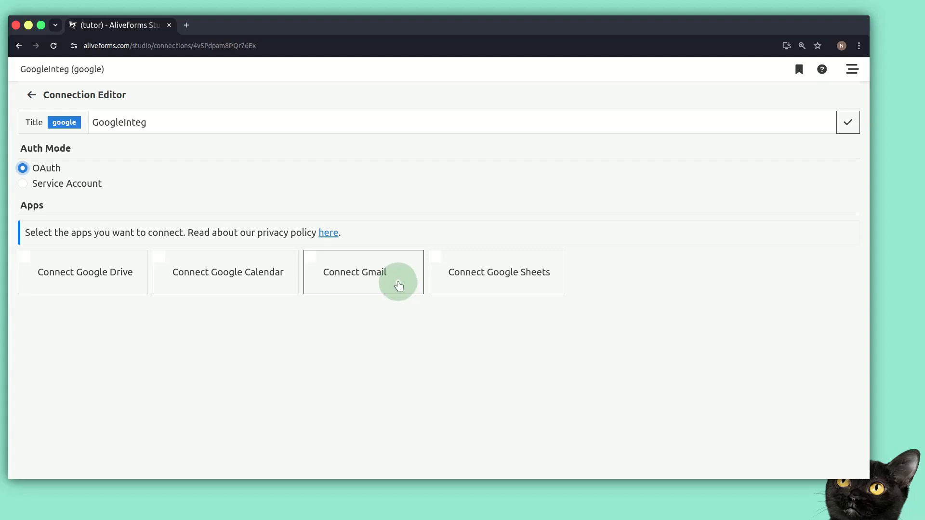
click(459, 279)
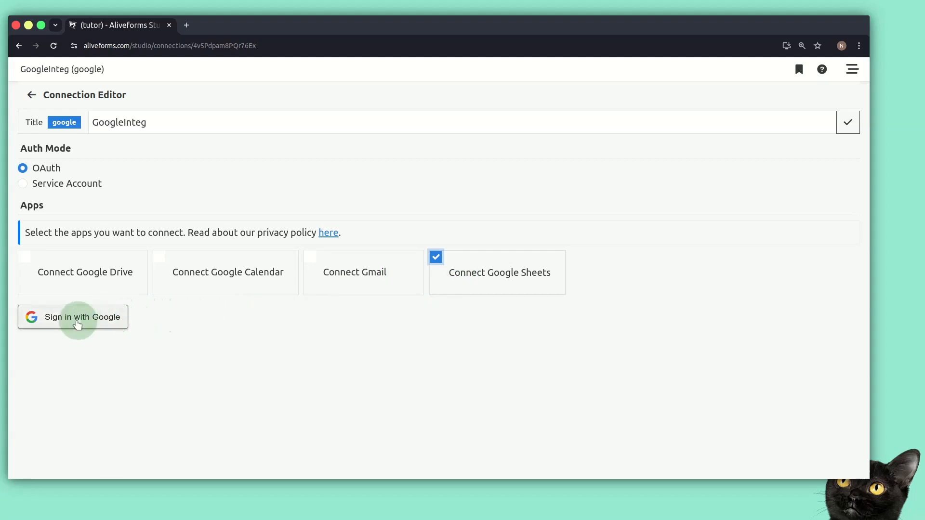
click(93, 318)
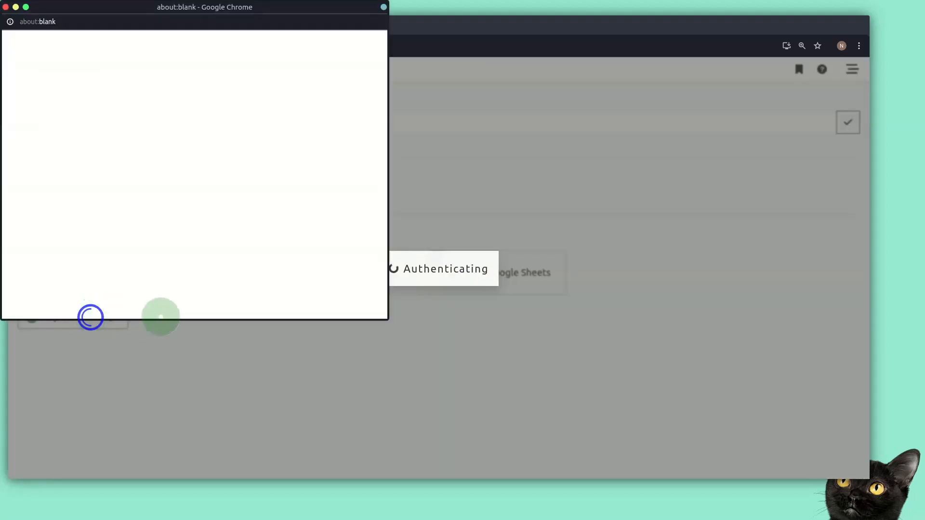
drag(302, 13, 572, 92)
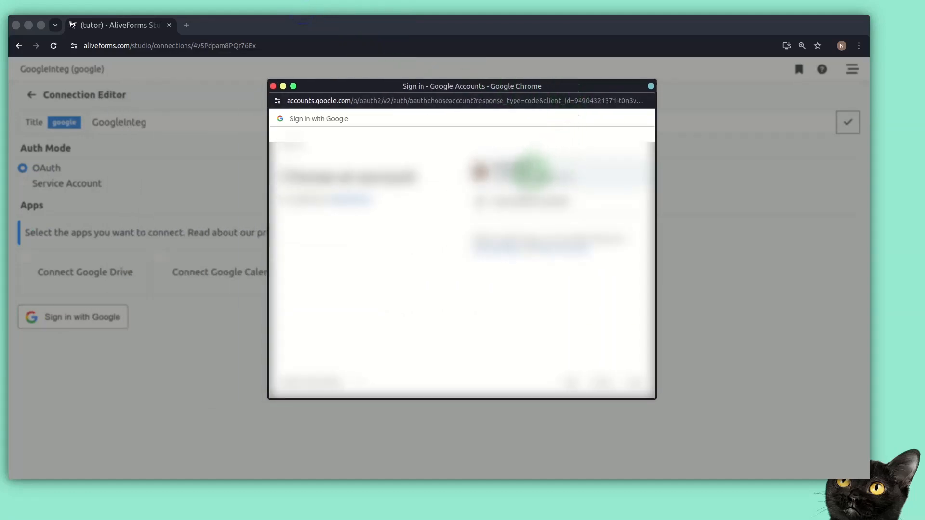
click(510, 172)
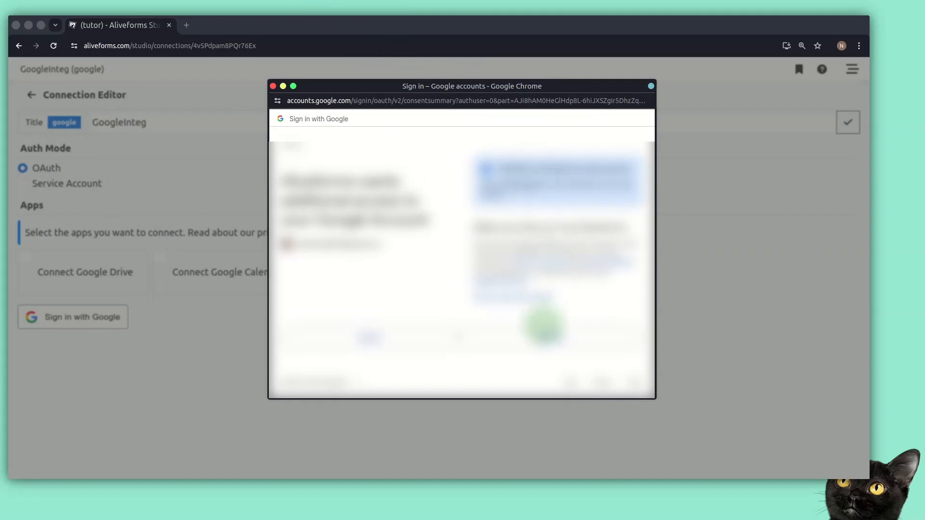
click(543, 335)
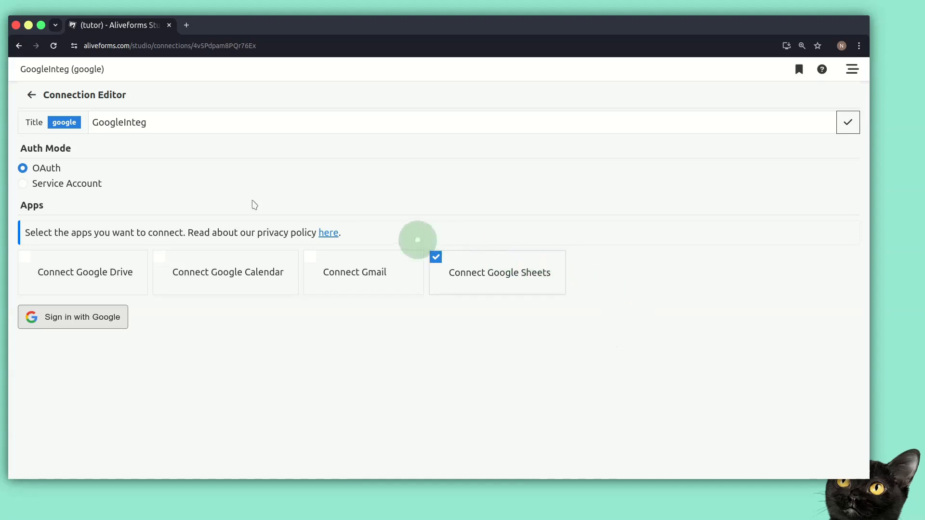
- Back in the integration, reload connections and pick GoogleInteg as the Key, keeping Mode at Write
click(31, 94)
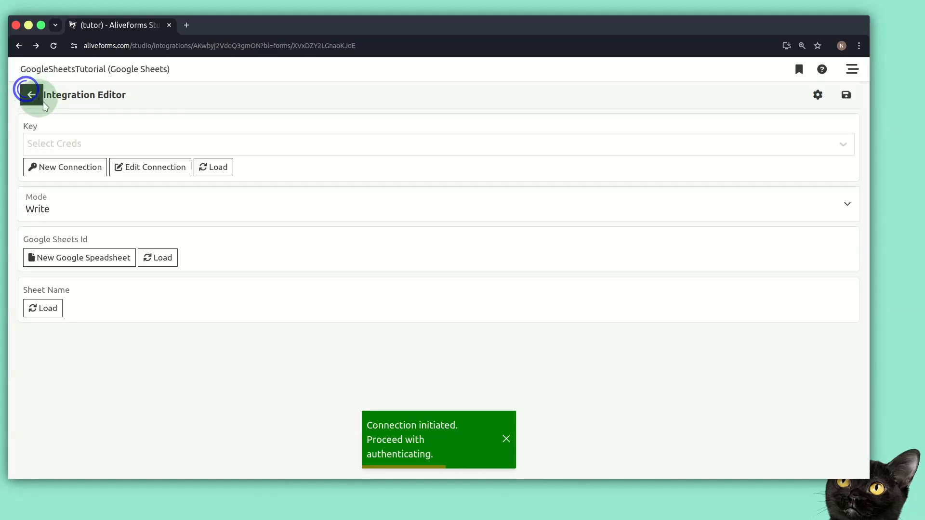
click(101, 143)
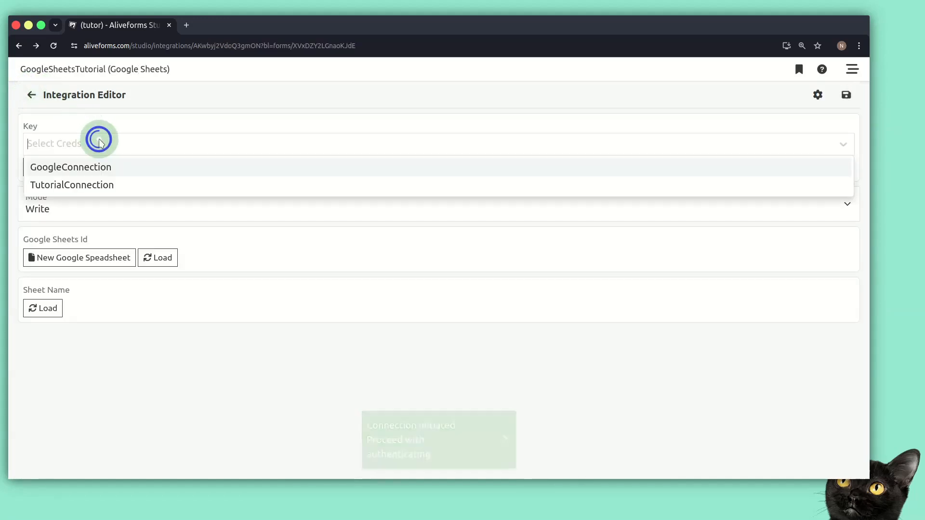
click(207, 167)
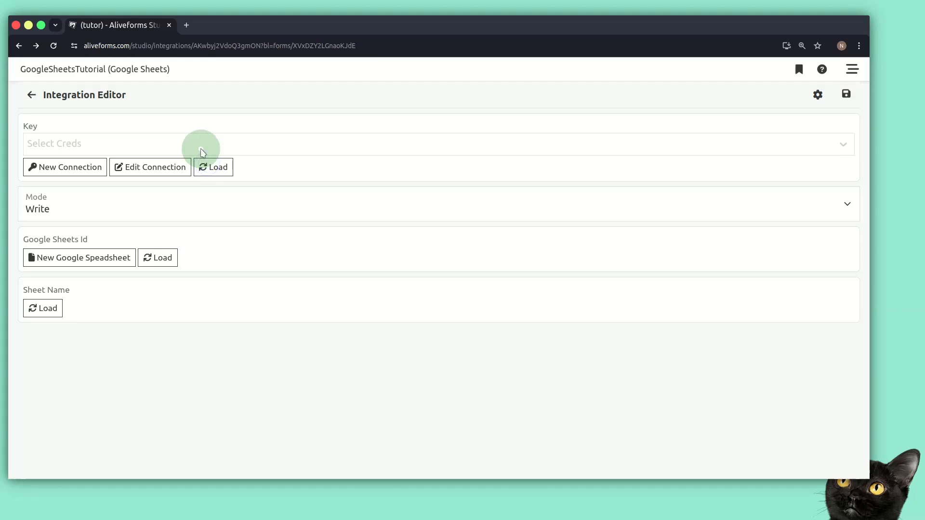
click(201, 148)
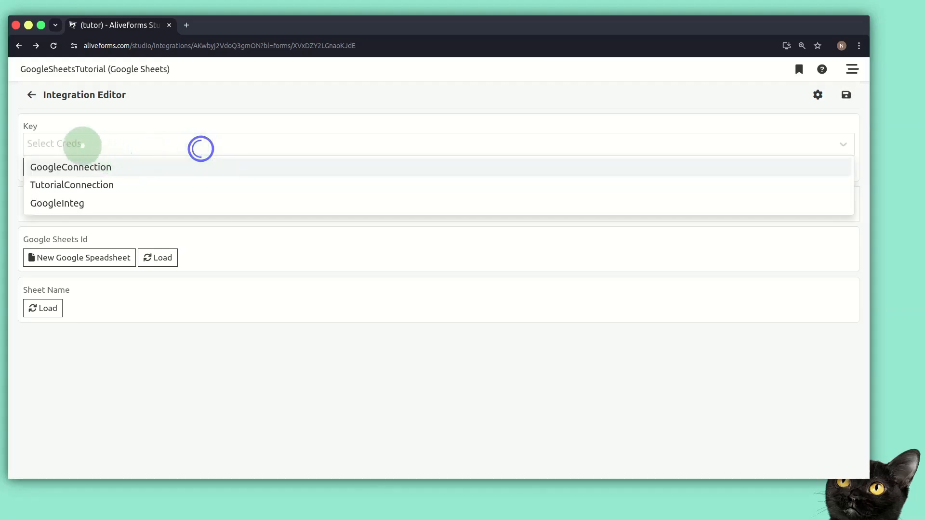
click(75, 205)
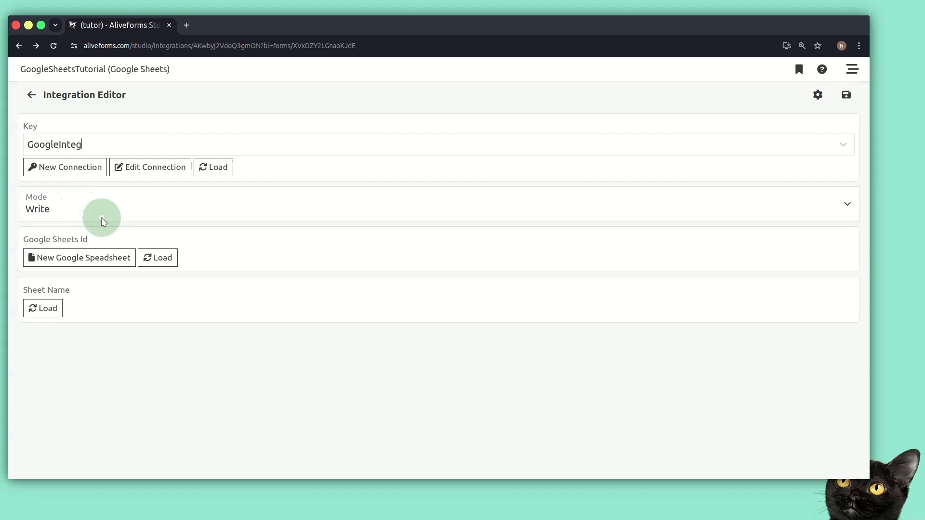
click(104, 217)
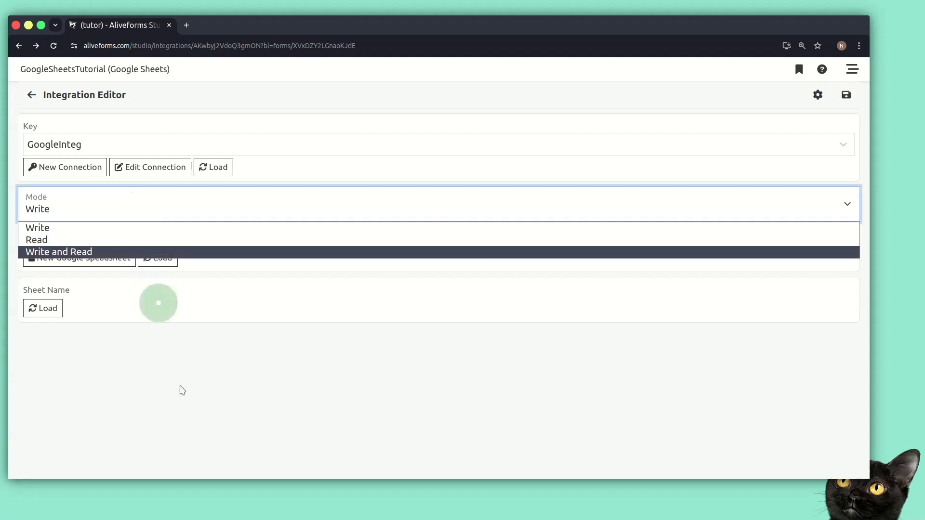
click(180, 388)
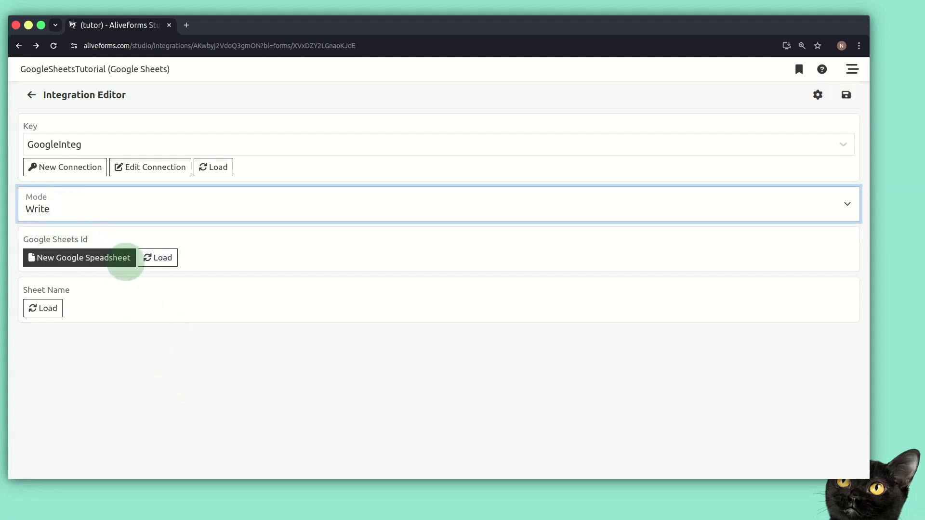
- Create a new Google spreadsheet AT2024, reload the list, and select it as Google Sheets Id
click(154, 257)
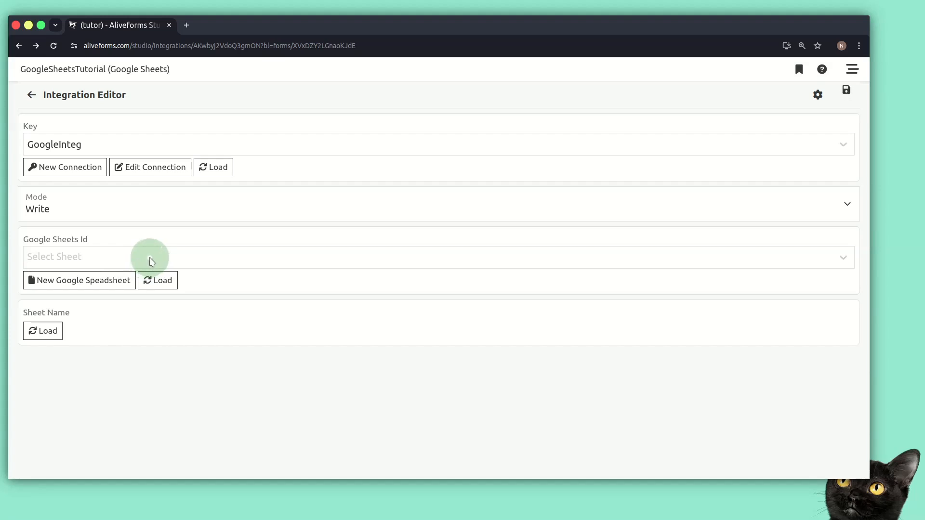
click(152, 262)
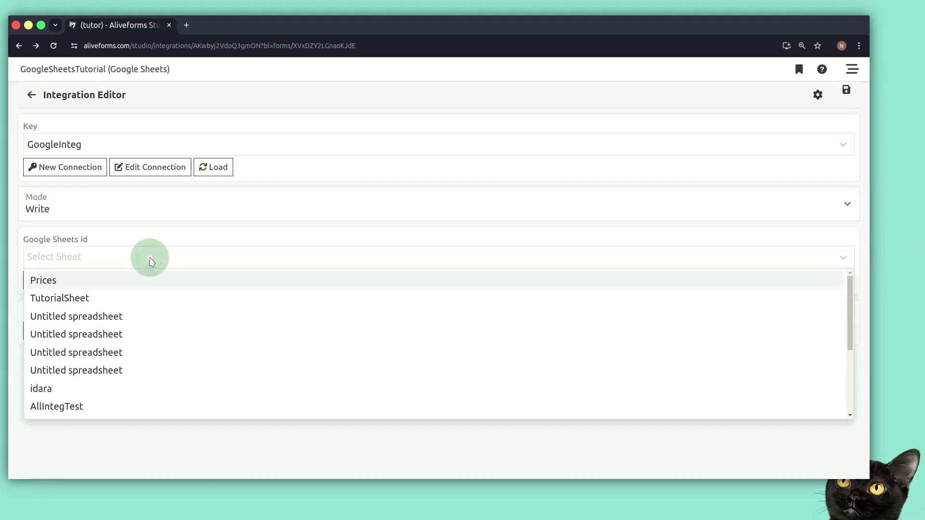
click(144, 263)
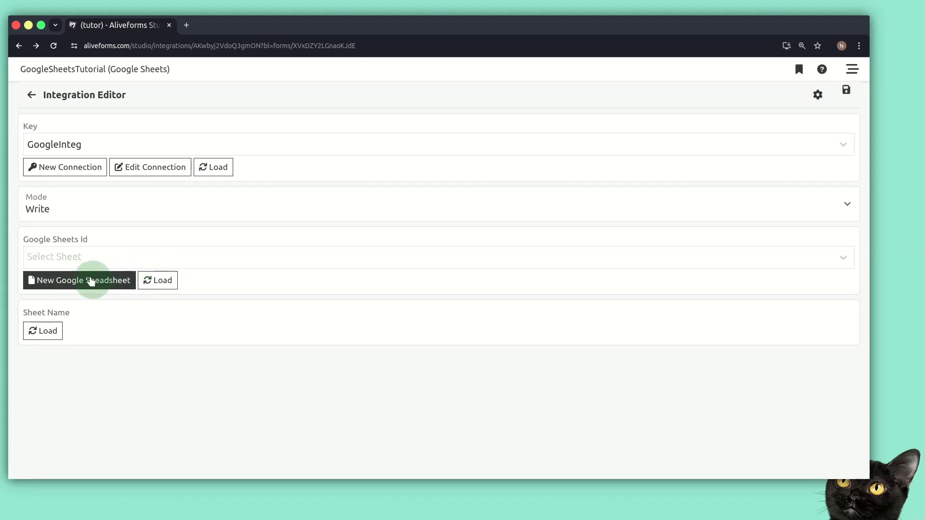
click(107, 262)
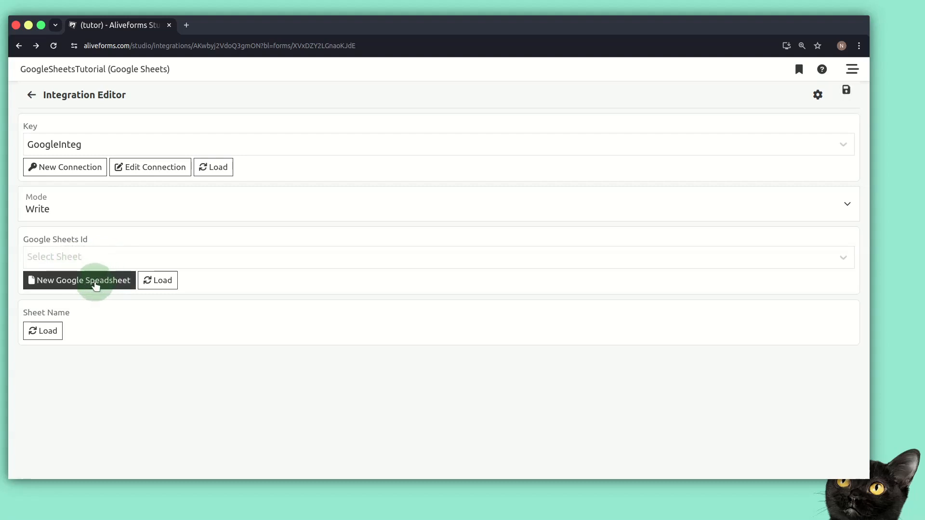
click(96, 285)
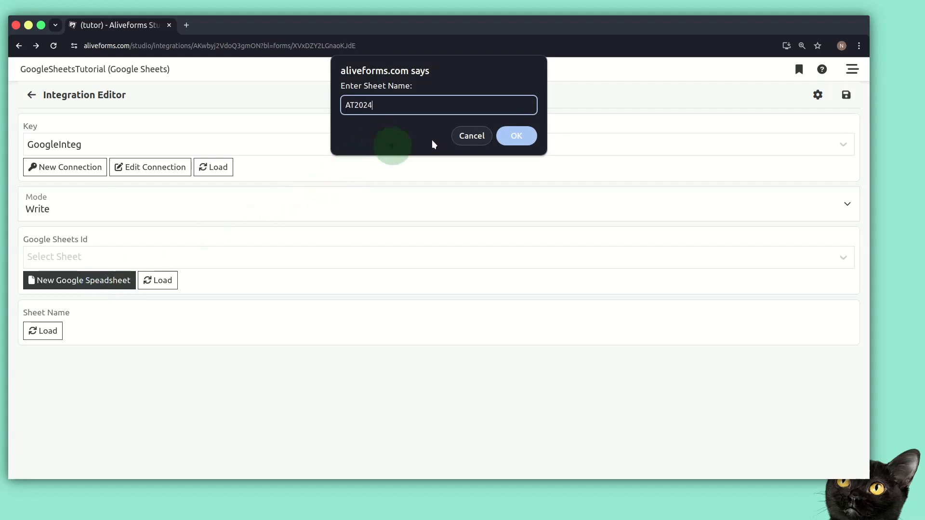
click(515, 136)
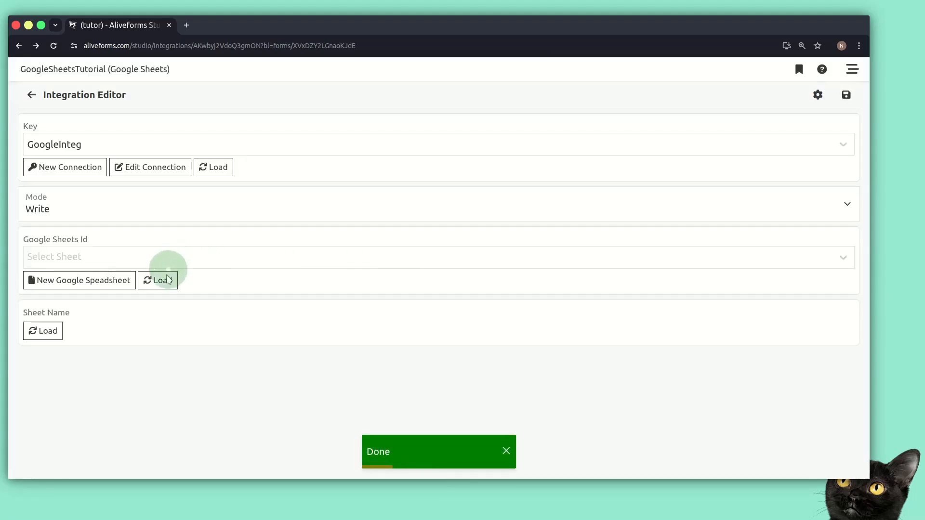
click(167, 279)
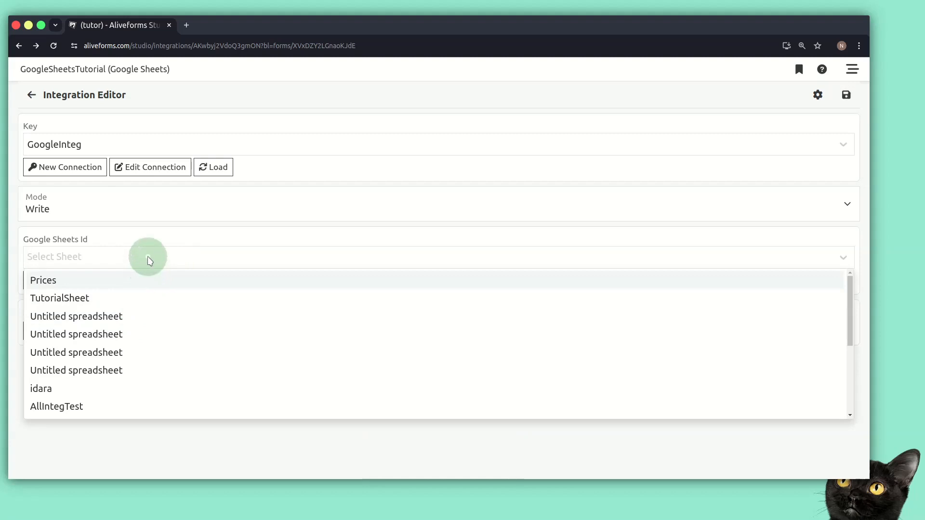
text(at)
click(34, 281)
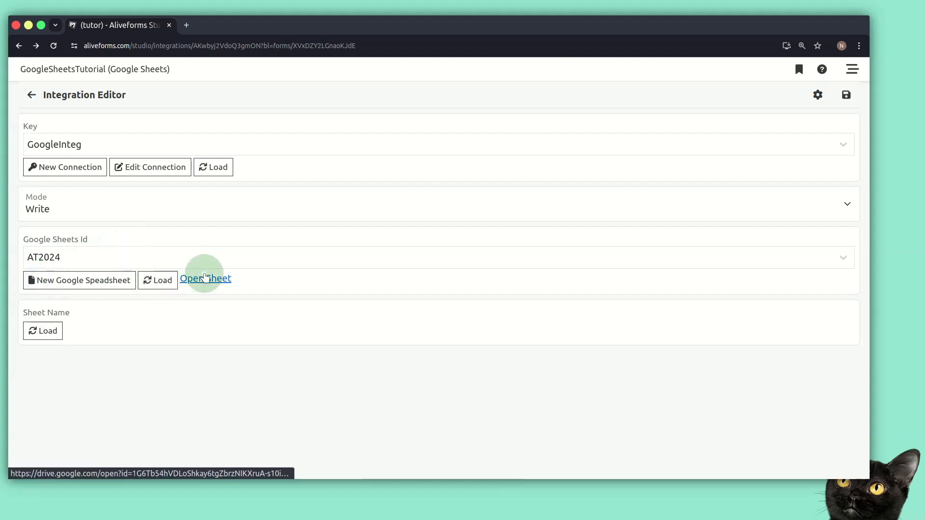
- Open AT2024 in a new tab, choose Sheet1 as the Sheet Name, and save the integration
click(205, 278)
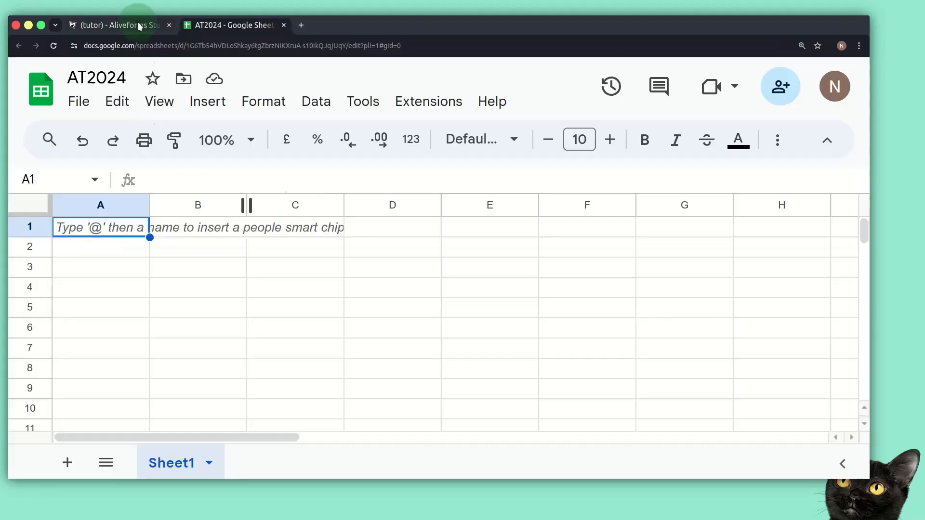
click(138, 24)
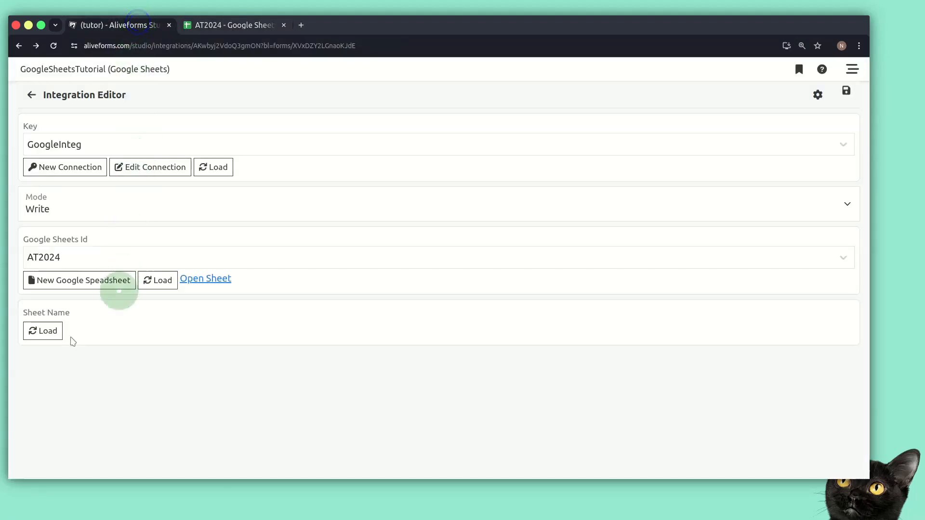
click(45, 332)
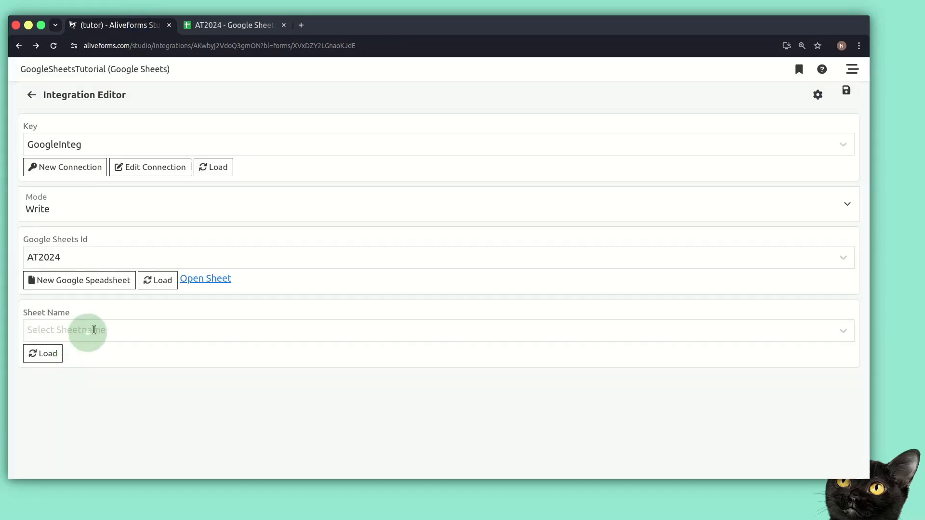
click(94, 330)
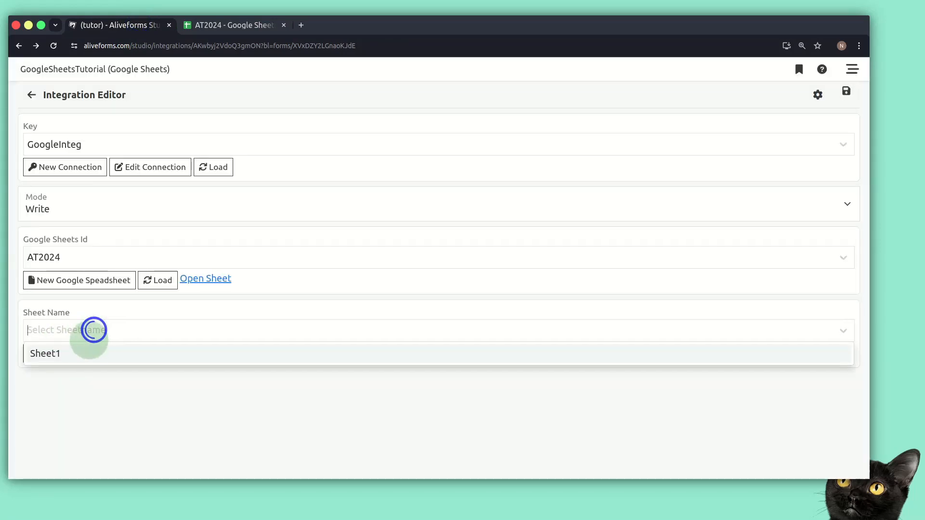
click(57, 352)
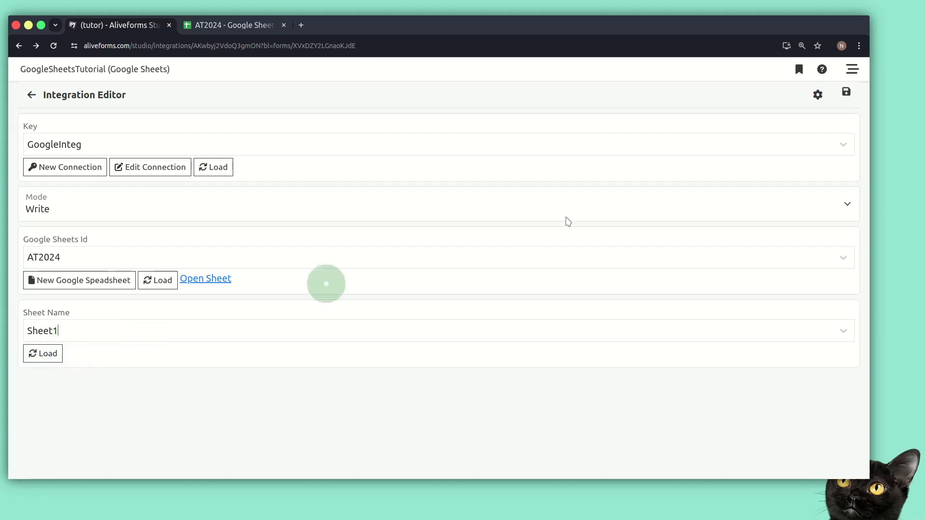
click(849, 96)
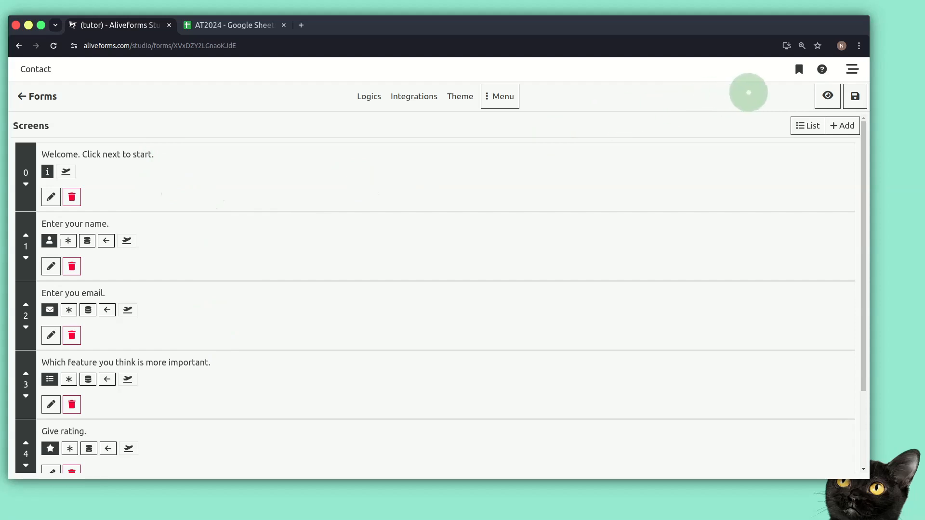
- Move AT2024 into its own window, preview the Contact form, and enter the respondent's name and email
click(250, 26)
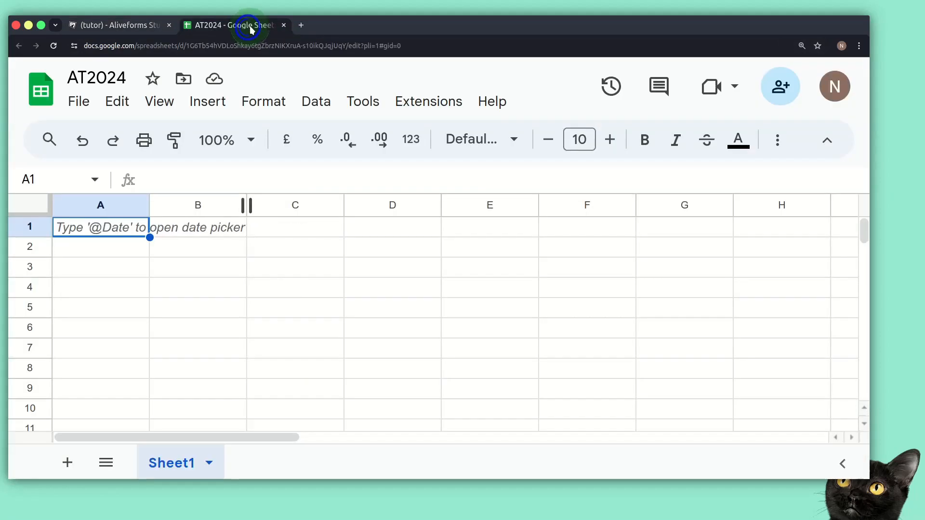
drag(250, 27, 465, 62)
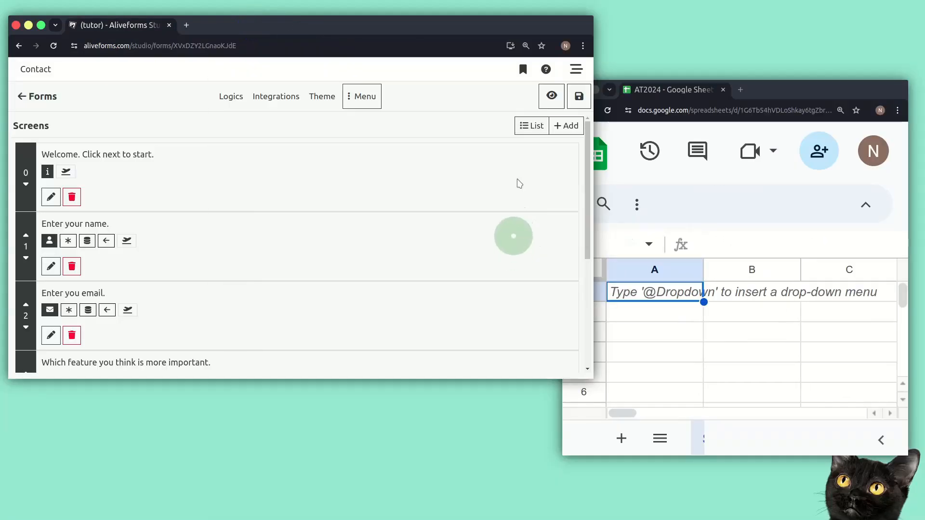
click(552, 95)
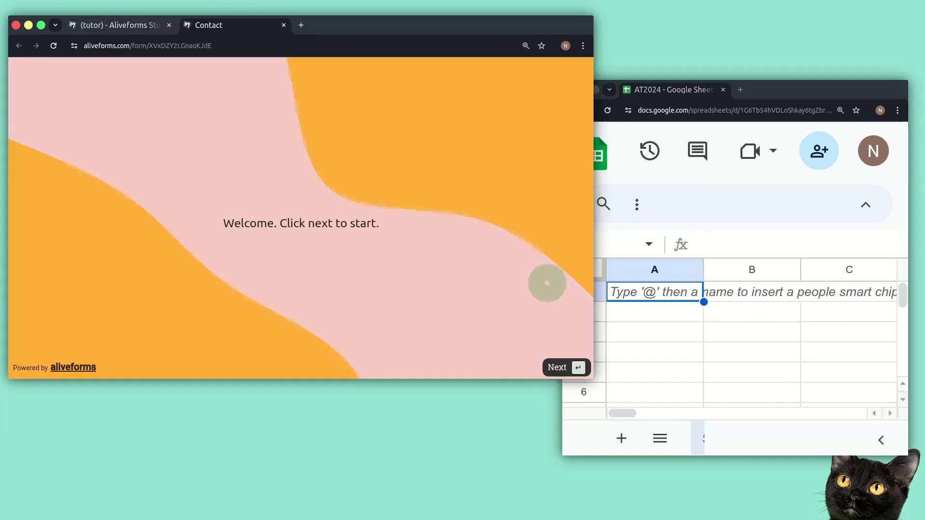
click(579, 369)
text(nabeel)
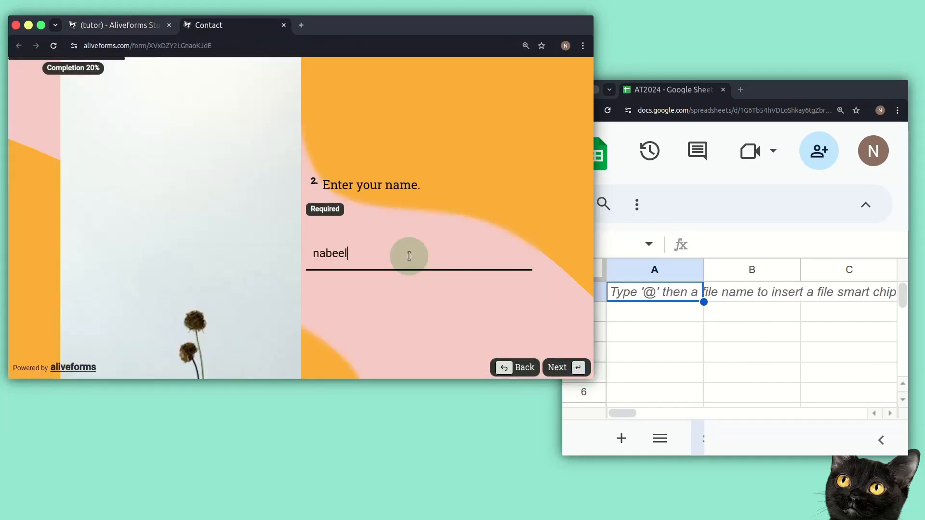
key(Return)
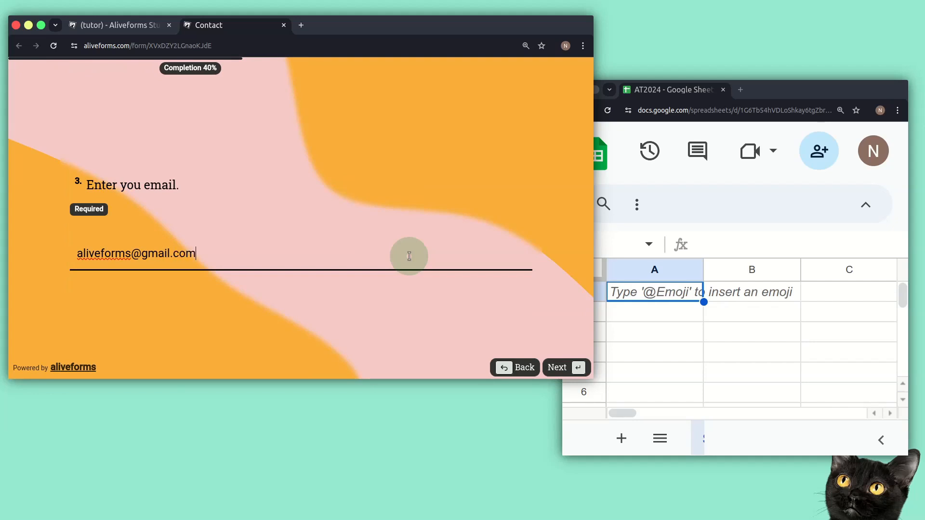
key(Return)
- Select Logic and Integrations, give 5 stars, add feedback, submit, and return to the editor tab
click(340, 223)
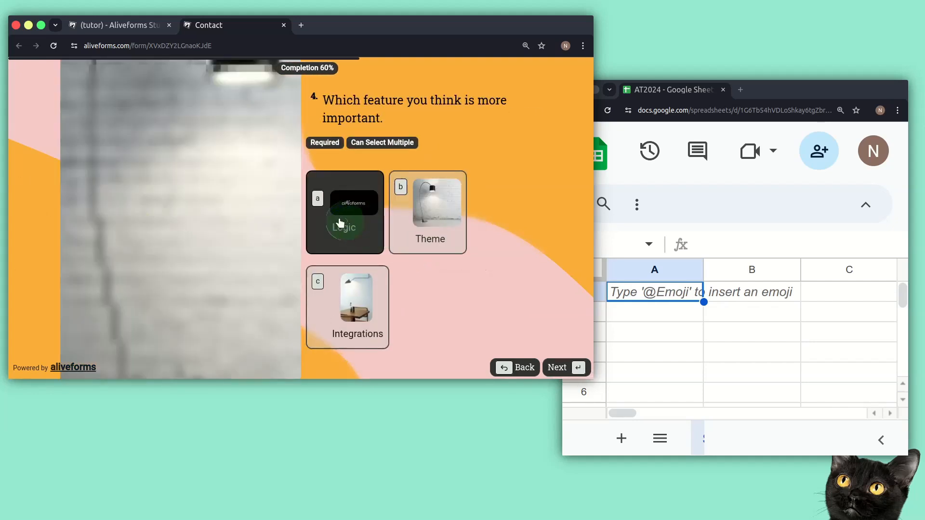
click(335, 295)
click(558, 370)
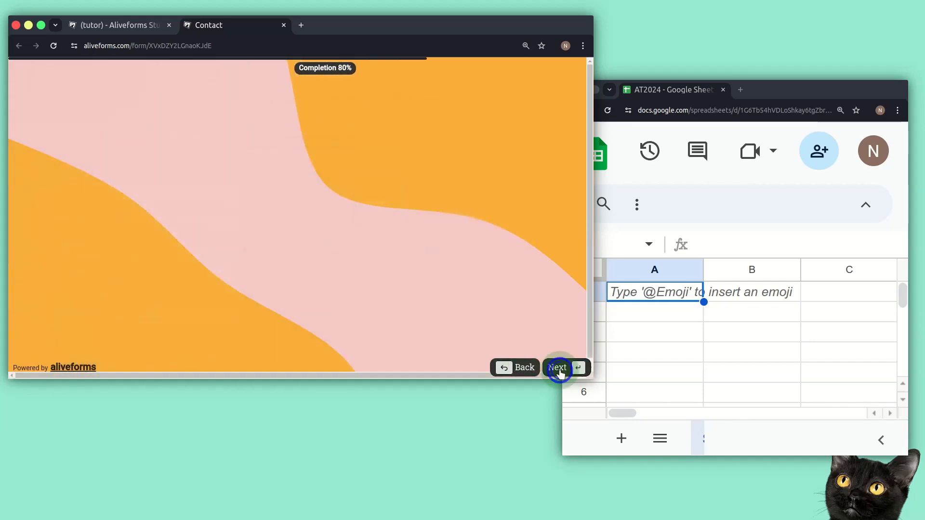
click(199, 255)
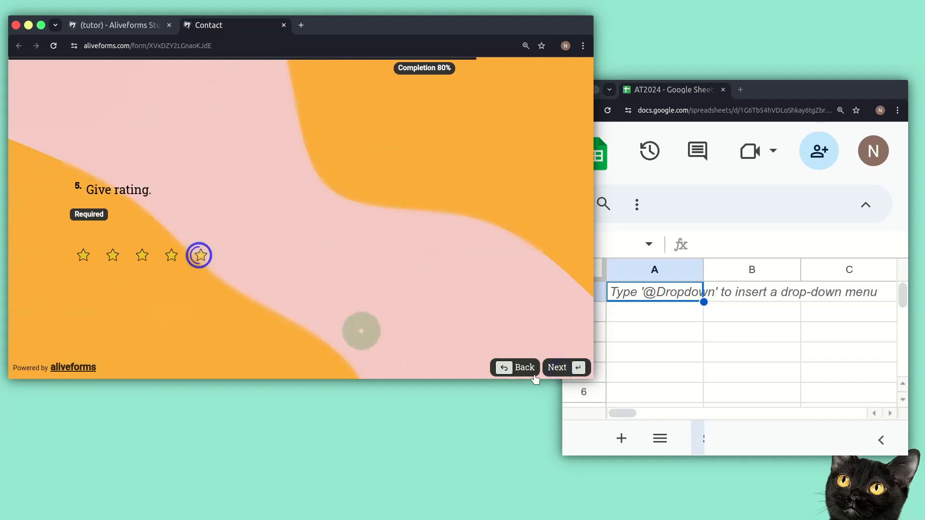
click(558, 368)
click(331, 272)
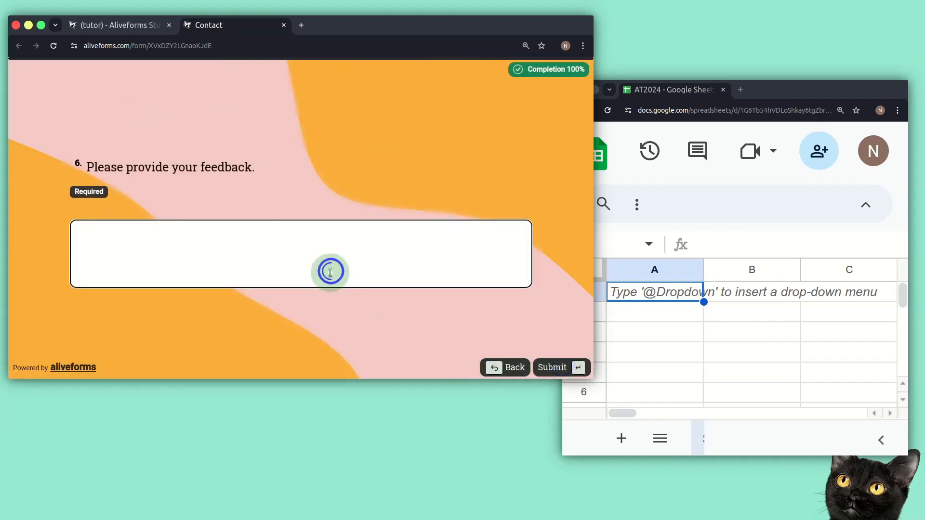
click(553, 368)
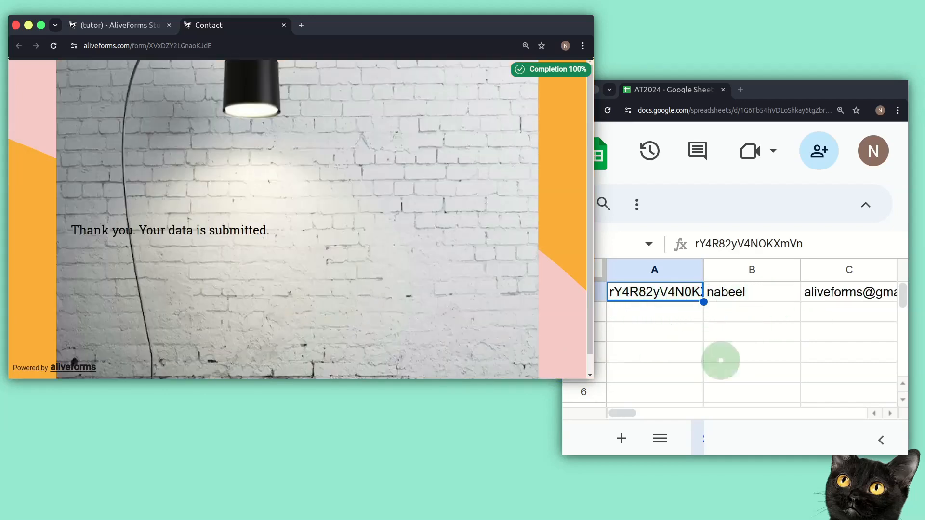
mouse_move(632, 415)
mouse_down()
mouse_move(674, 410)
mouse_move(622, 413)
mouse_up()
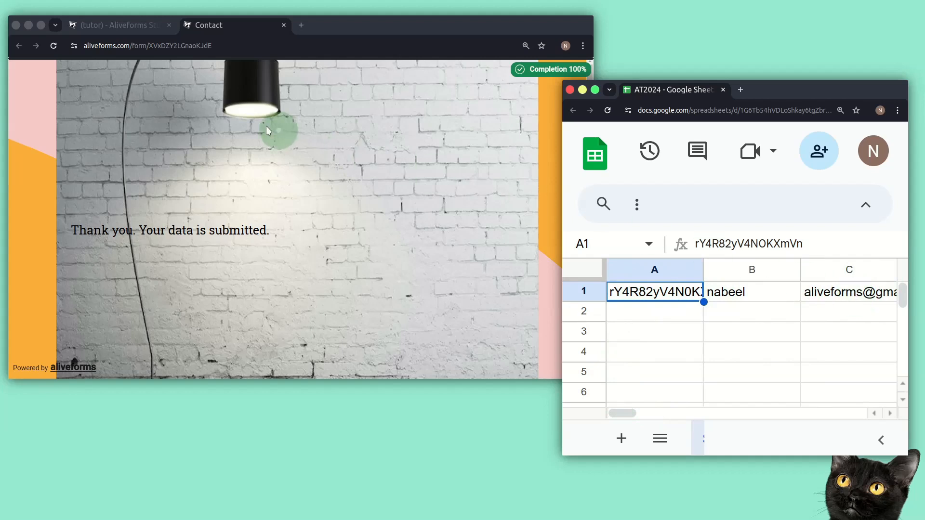
click(140, 29)
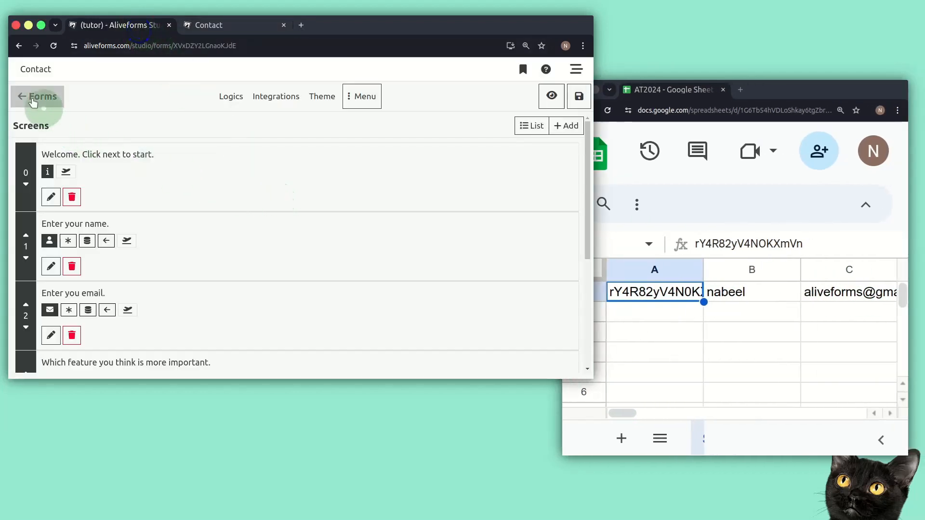
- Close the current editor and open the Contact us form for editing
click(36, 96)
click(378, 109)
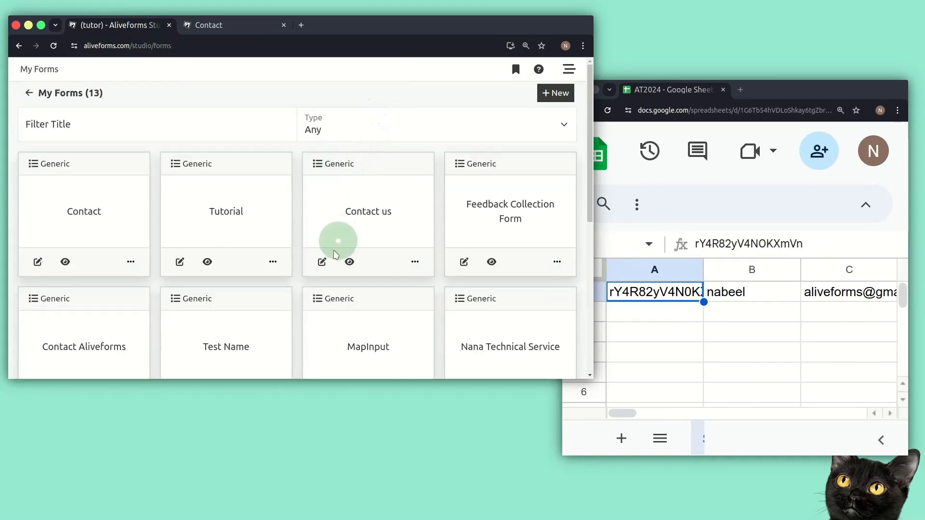
click(322, 263)
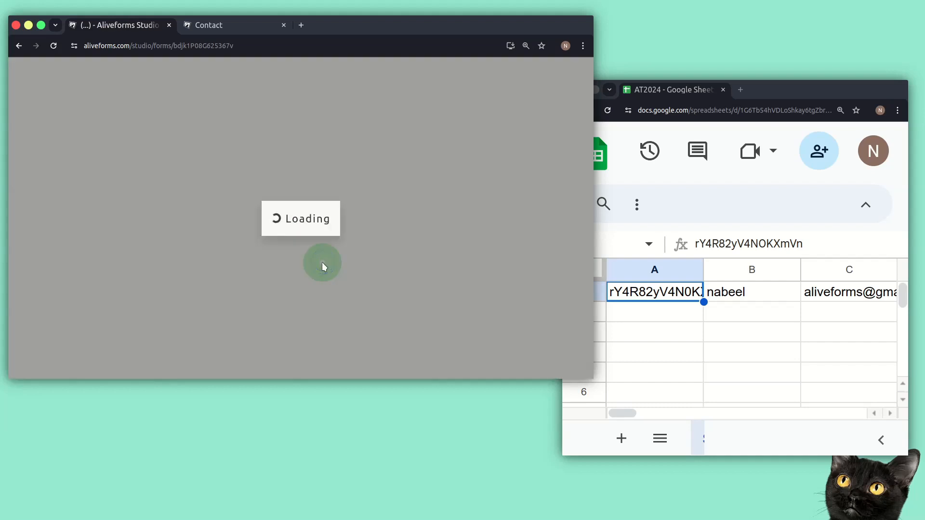
scroll(134, 258, down, 3)
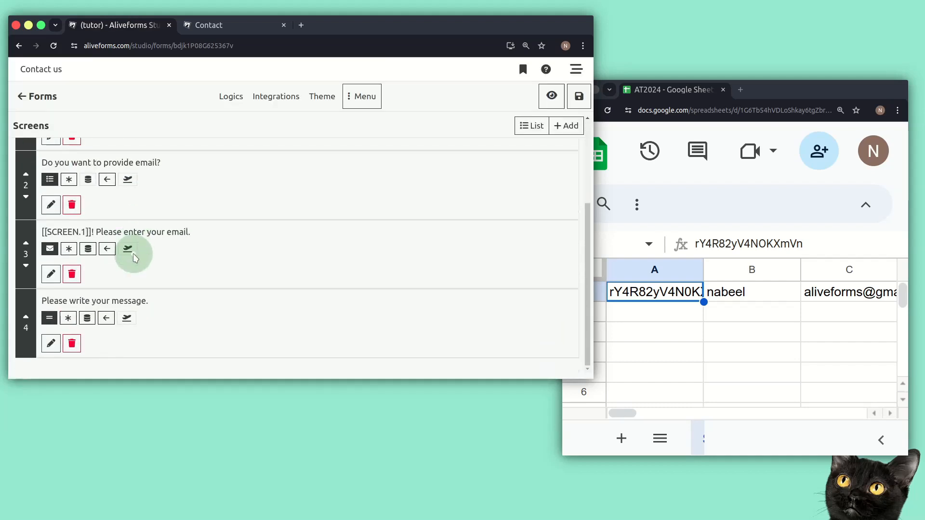
scroll(174, 271, up, 3)
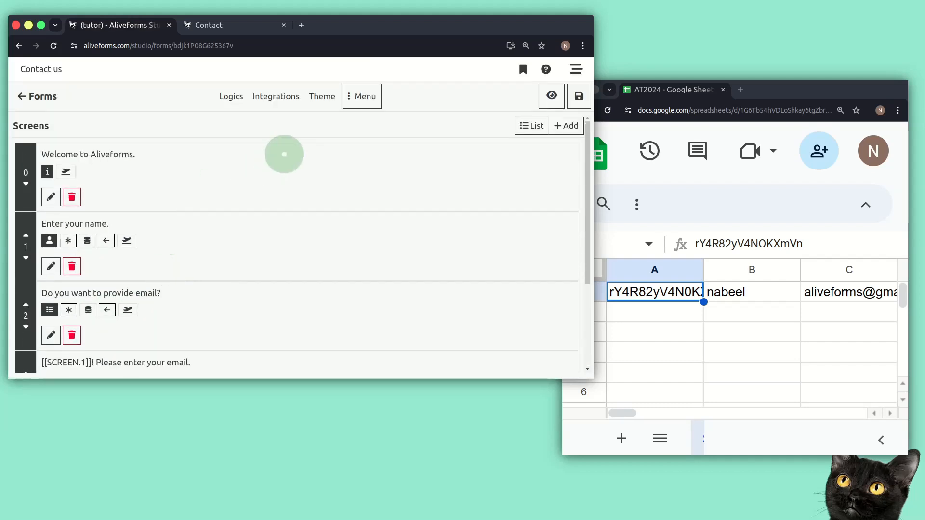
- Apply the GoogleSheetsTutorial integration to Contact us and open its live preview
click(353, 95)
click(365, 225)
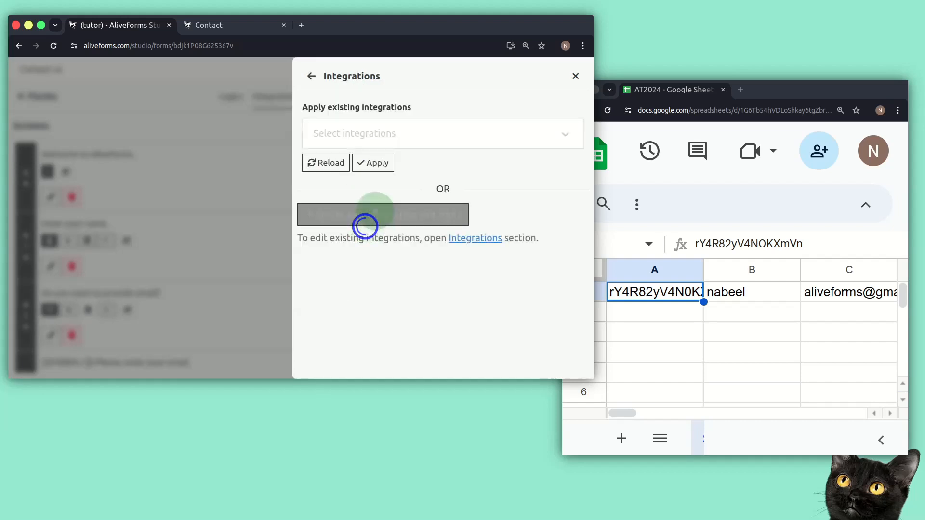
click(403, 132)
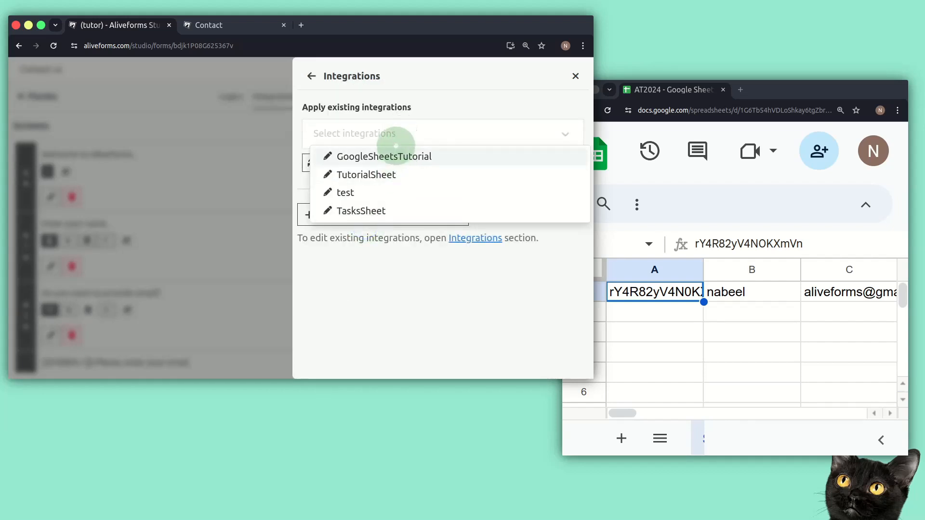
click(395, 159)
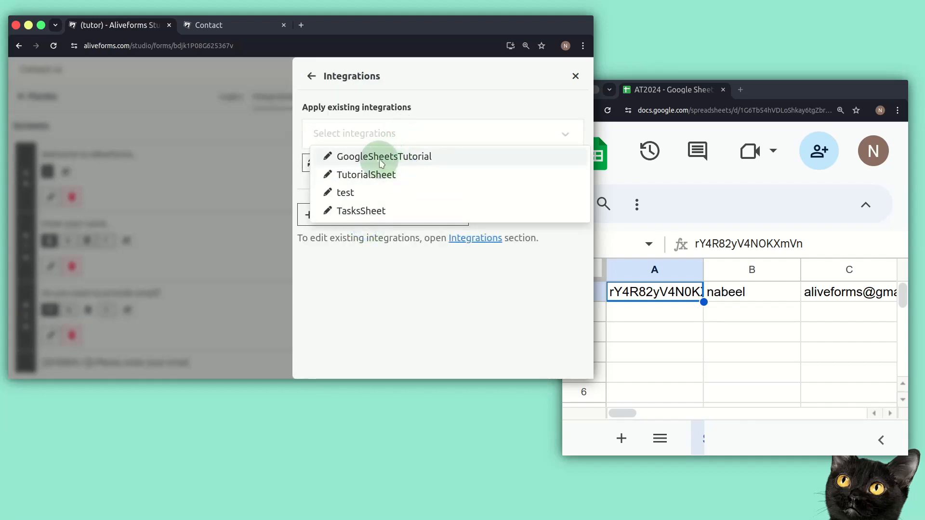
click(379, 163)
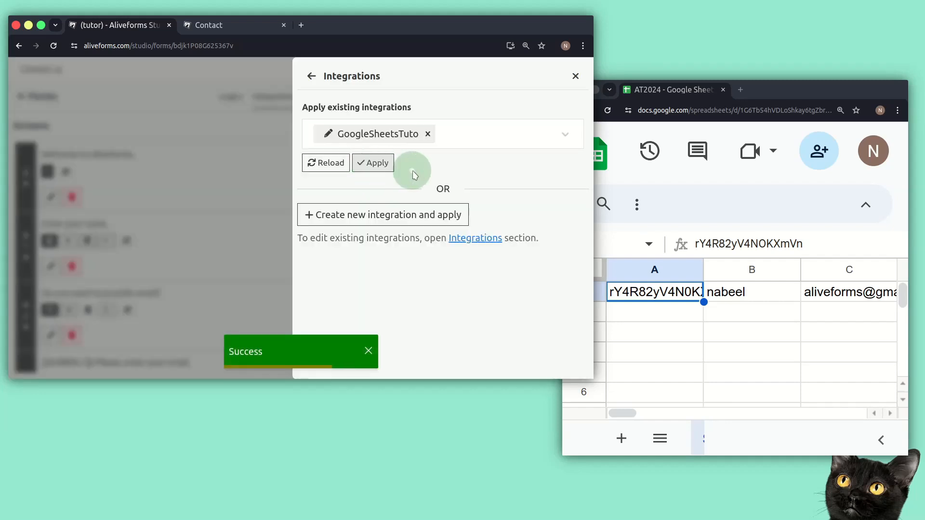
click(576, 77)
click(552, 96)
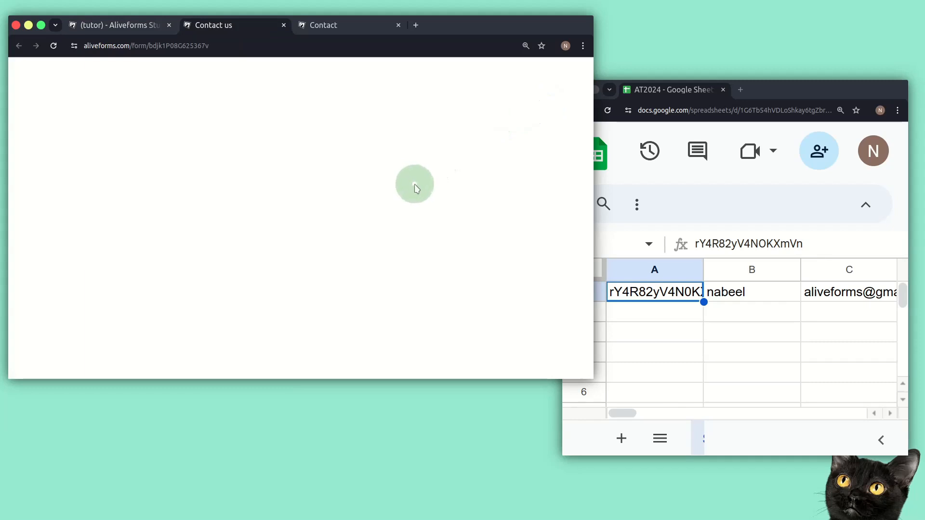
- Submit the Contact us form with the respondent's name, Yes to email, an email address and the message 'test'
click(566, 374)
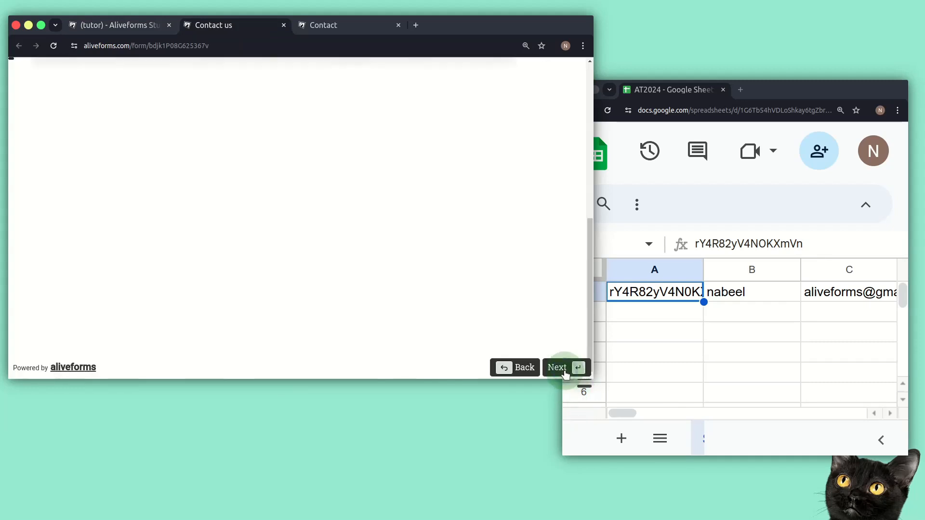
text(Nabe)
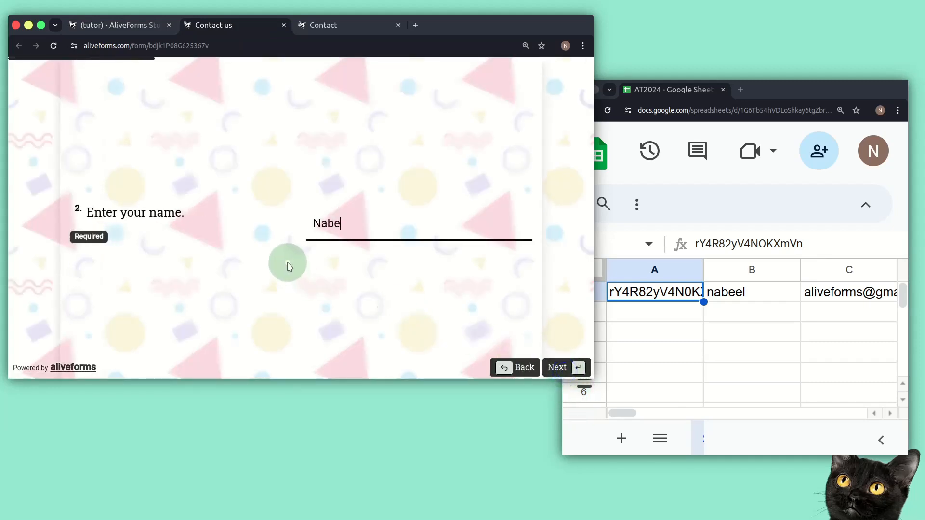
text(el)
key(Return)
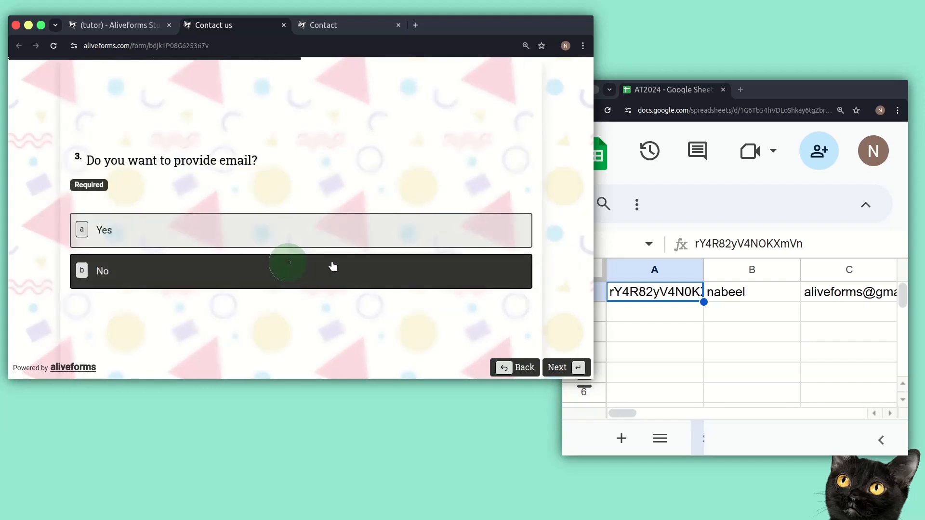
click(324, 246)
click(332, 279)
click(386, 241)
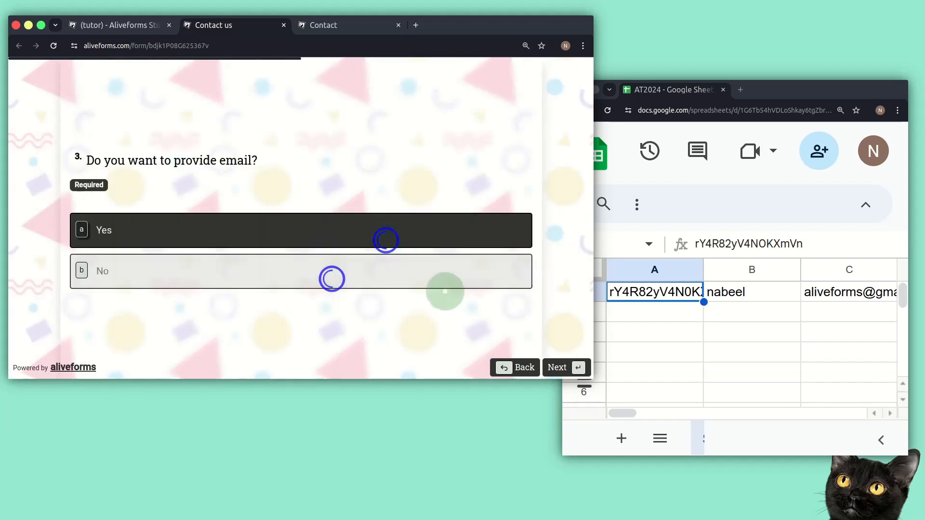
click(568, 370)
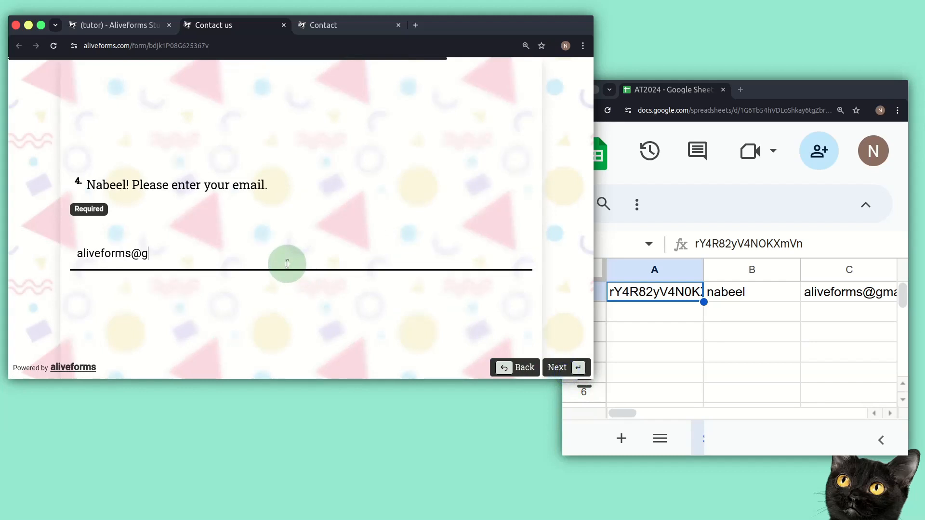
key(BackSpace)
key(Return)
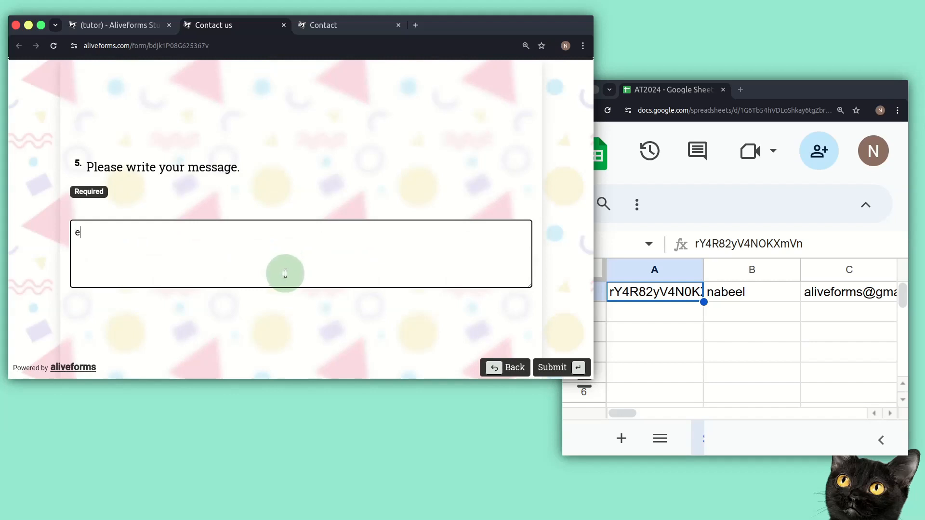
click(544, 369)
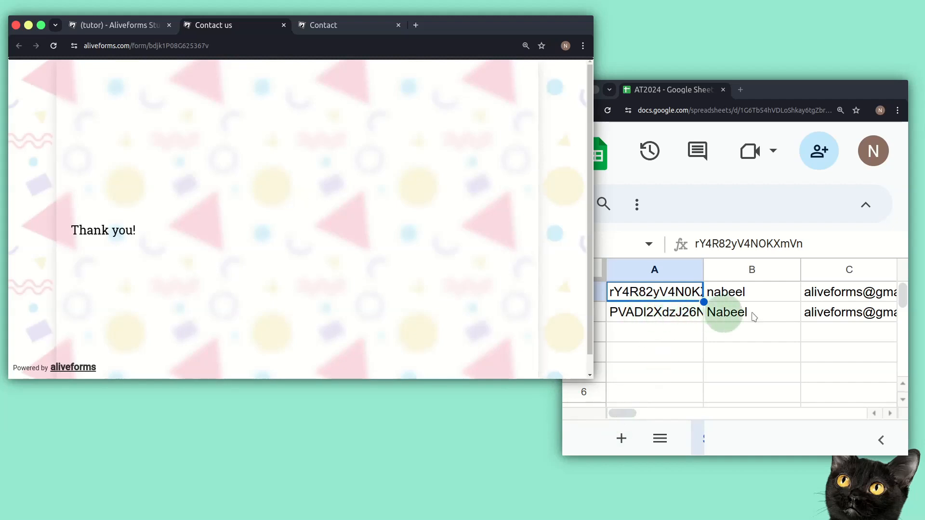
- Open the 'Sheet Not Created in Aliveforms' spreadsheet from the Google Sheets home list
mouse_move(632, 413)
mouse_down()
mouse_move(657, 412)
mouse_move(629, 410)
mouse_up()
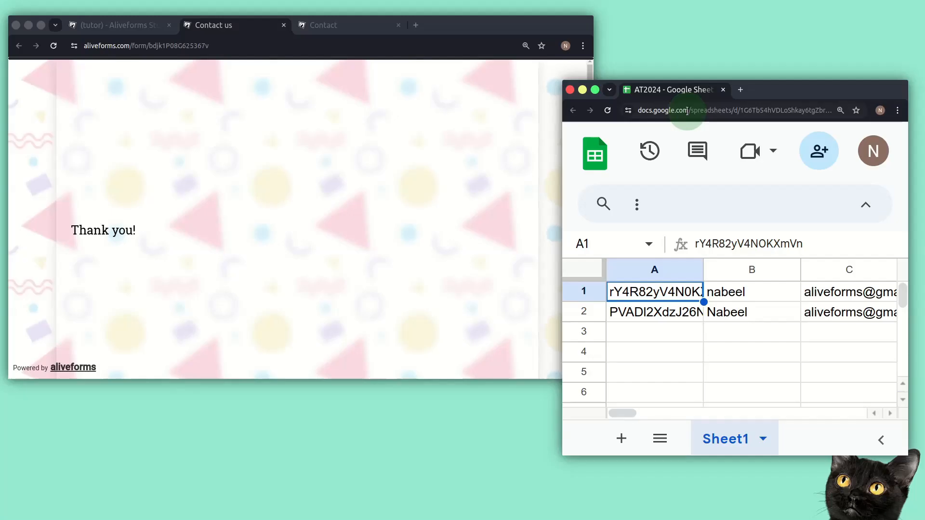
drag(690, 110, 913, 108)
key(Return)
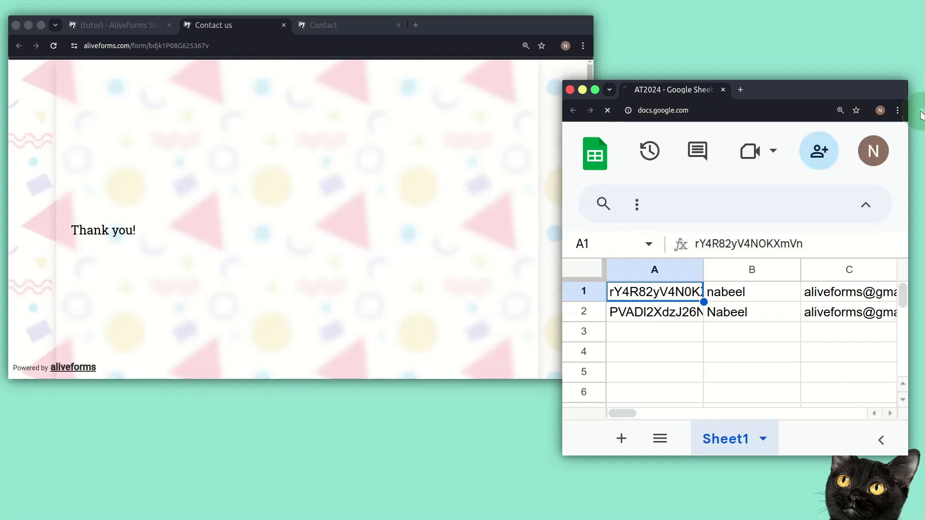
click(736, 372)
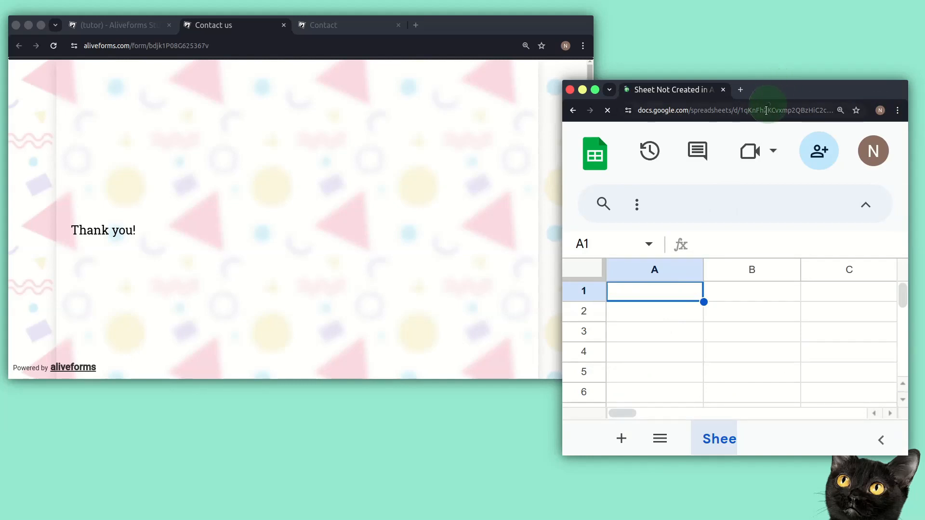
- Copy the spreadsheet ID from the browser's address bar
drag(741, 110, 536, 72)
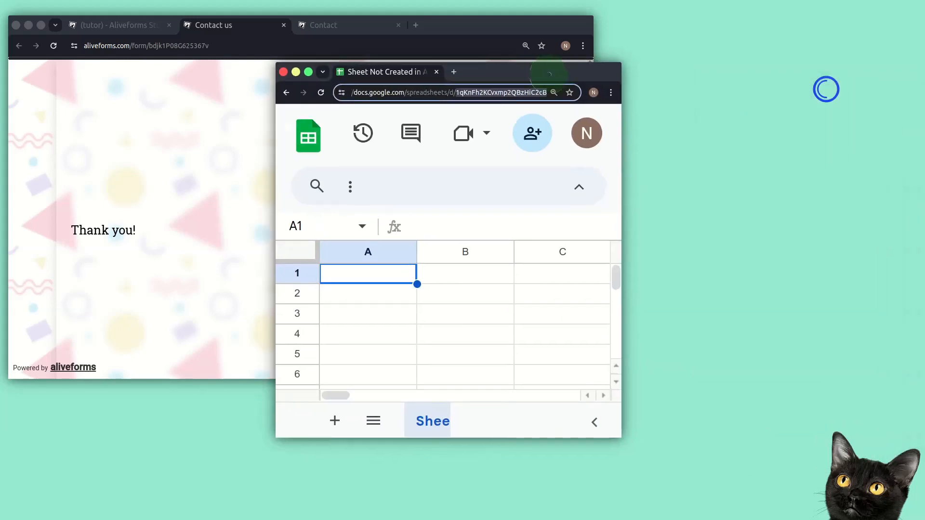
drag(536, 156, 695, 148)
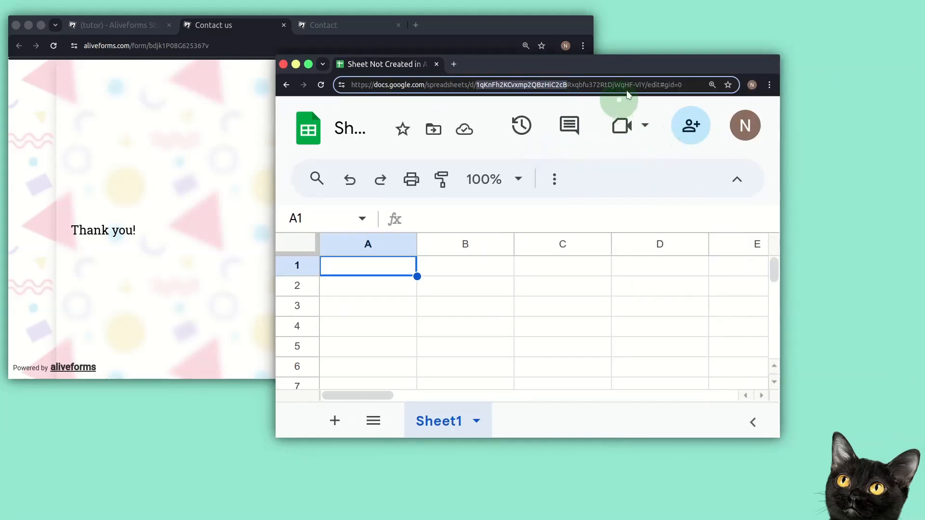
shift+click(645, 85)
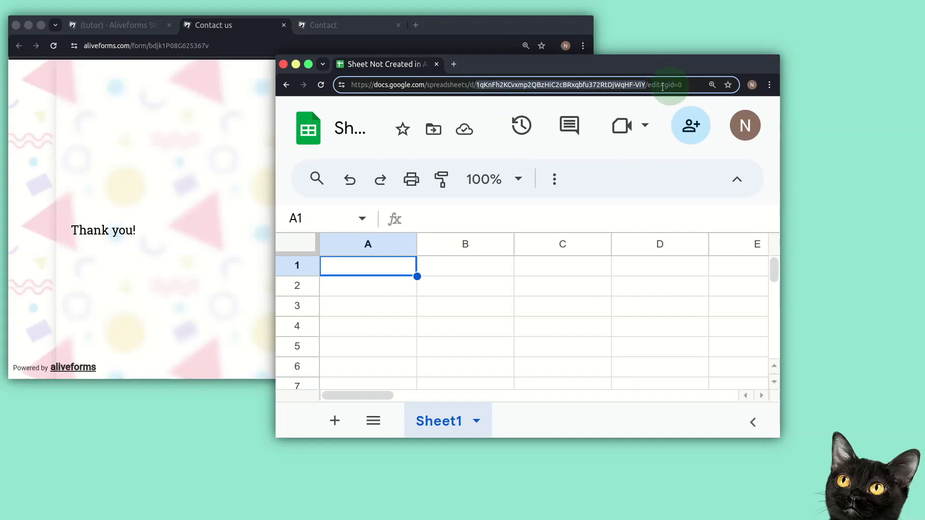
drag(637, 71, 719, 70)
right_click(694, 84)
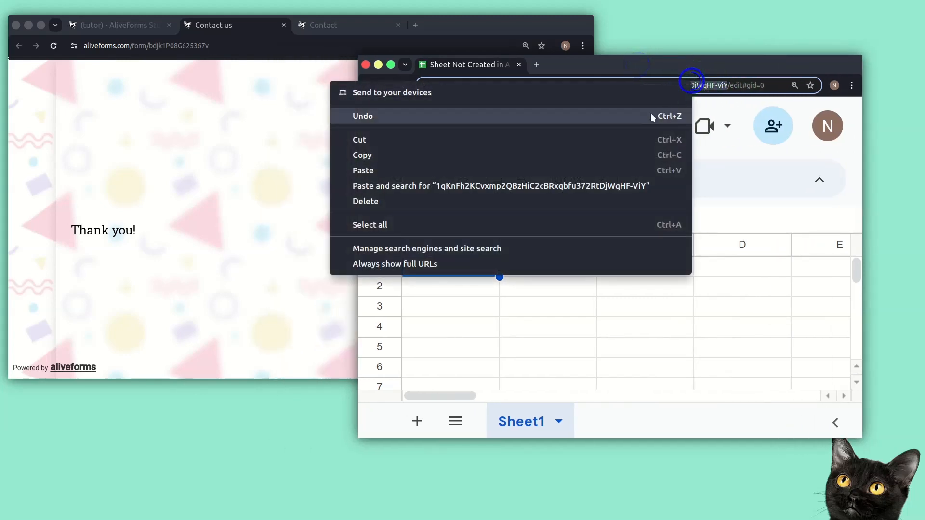
click(607, 155)
- Open the GoogleSheetsTutorial integration from the Desk's recent integrations
click(140, 26)
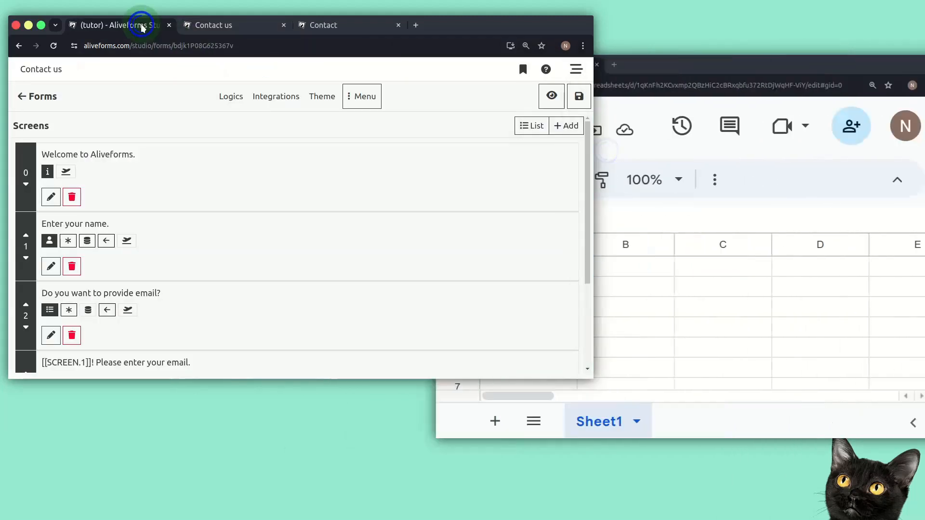
click(577, 71)
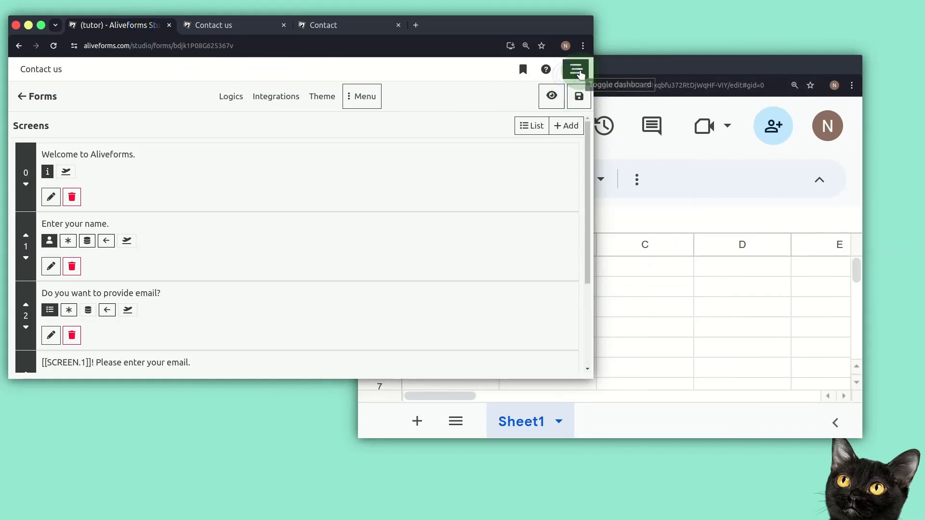
click(521, 70)
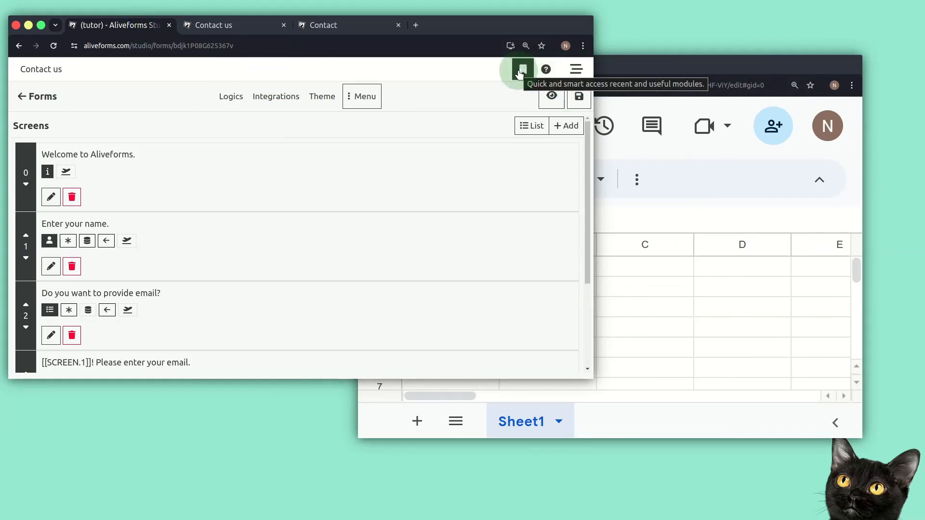
click(520, 73)
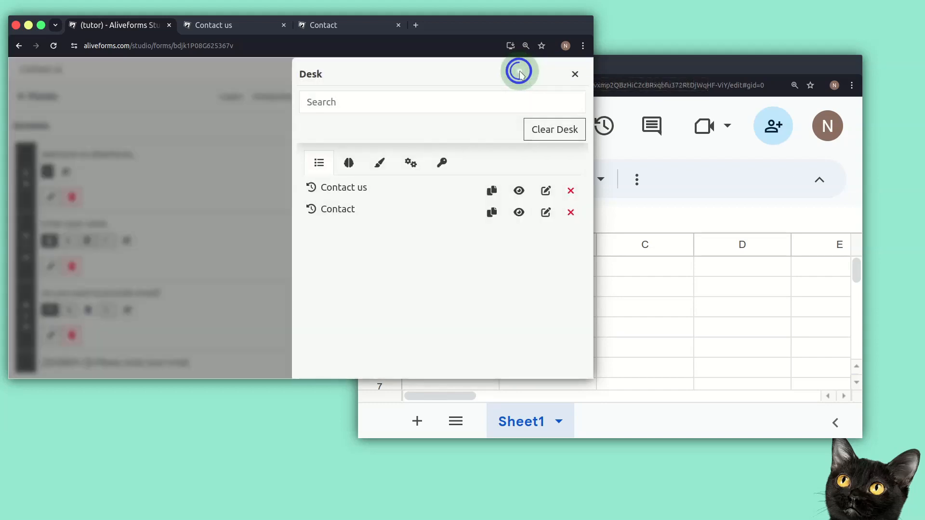
click(414, 165)
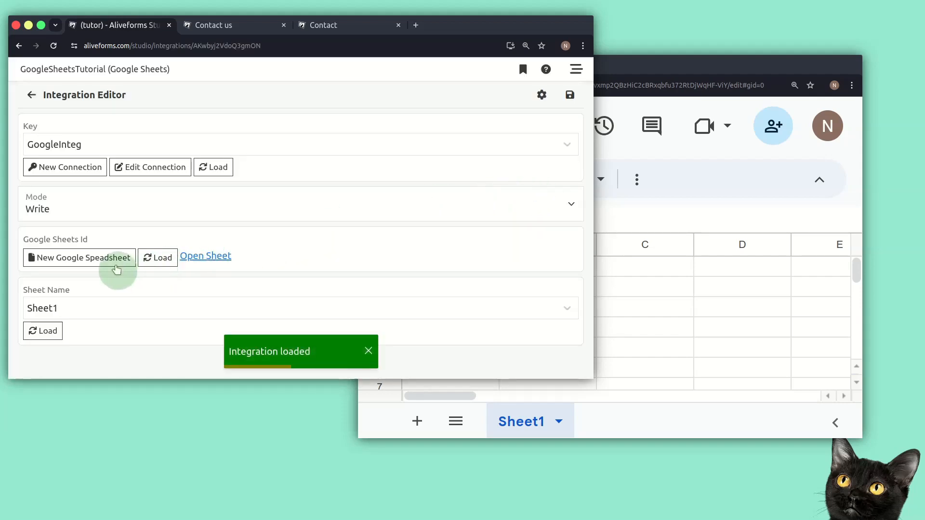
- Paste the copied ID into the Google Sheets Id field and save the integration
click(152, 257)
click(176, 256)
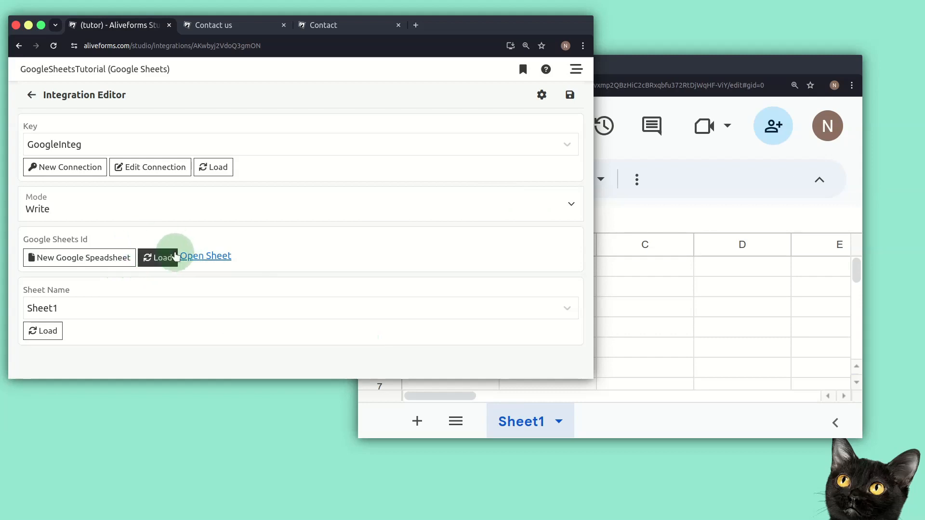
click(172, 259)
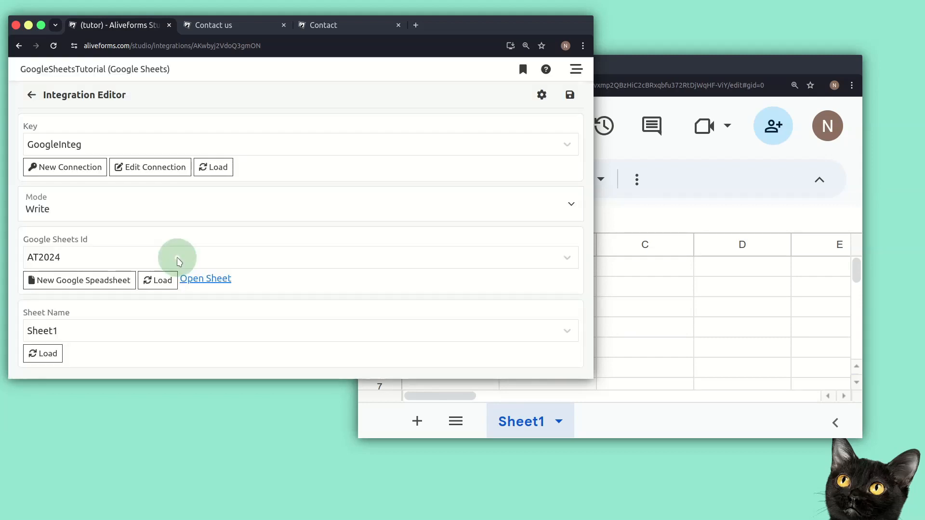
click(177, 258)
click(177, 258)
click(179, 259)
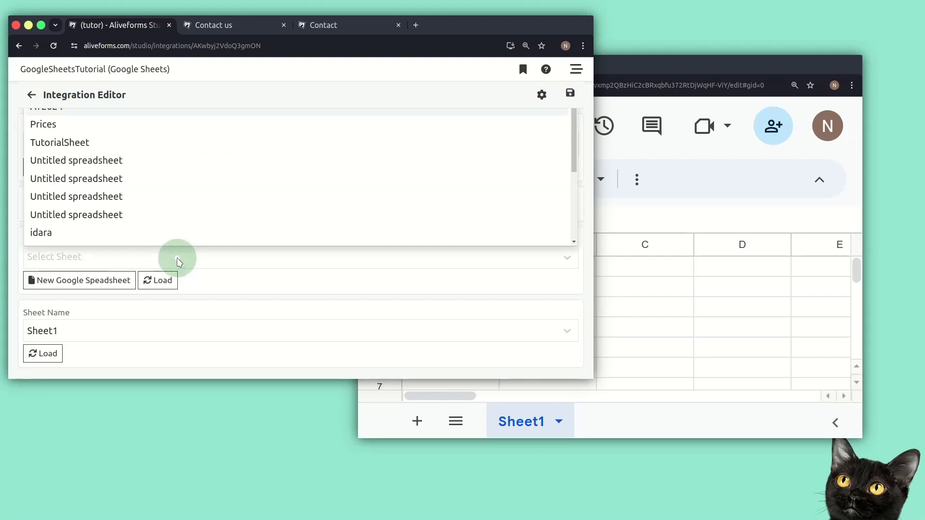
key(ctrl+v)
key(Return)
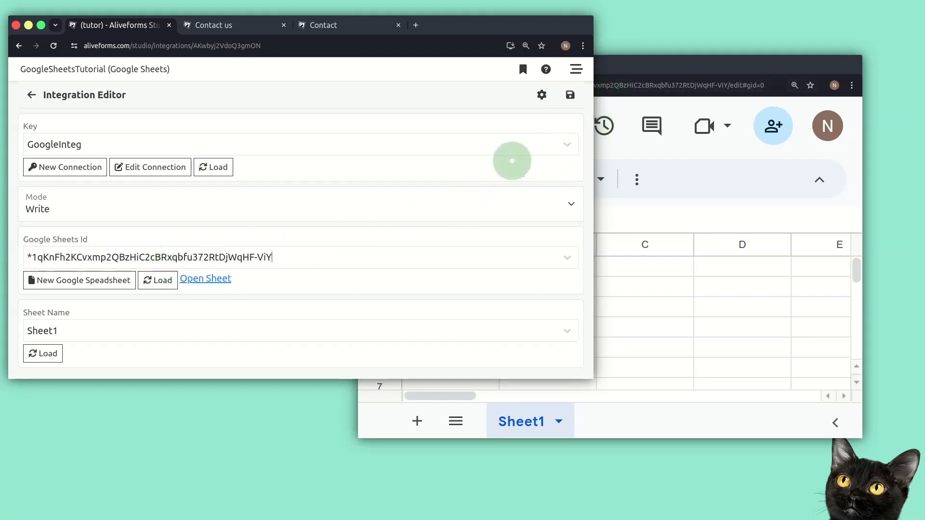
click(563, 105)
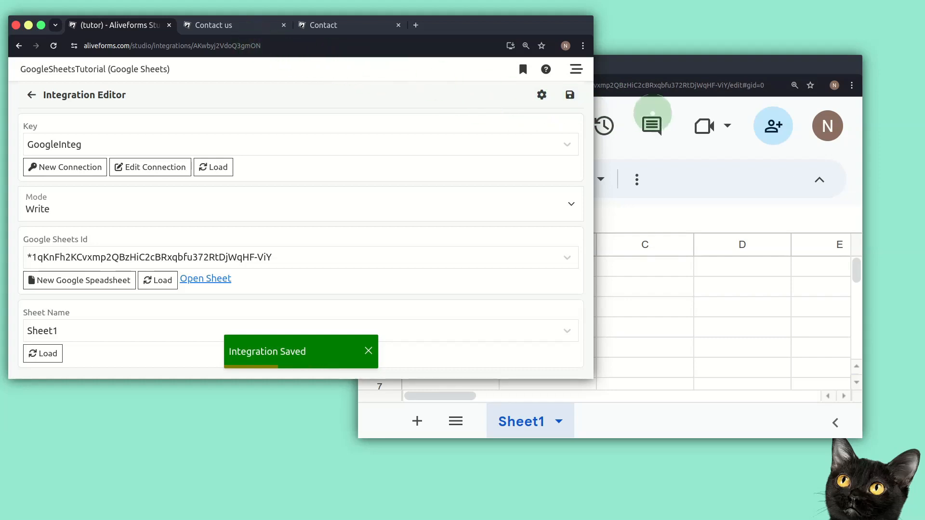
click(680, 77)
drag(746, 63, 822, 86)
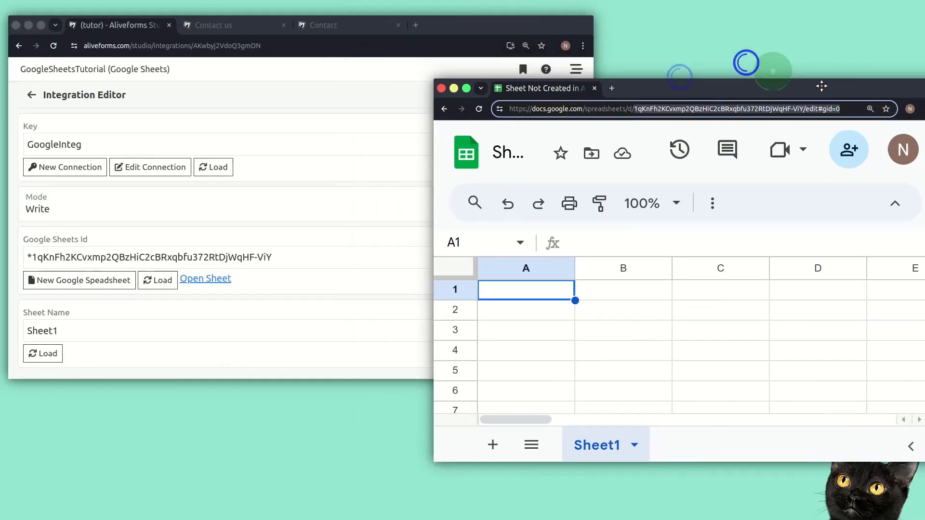
- In the Contact form, enter a contact e-mail and choose Theme and Integrations as important features
click(256, 24)
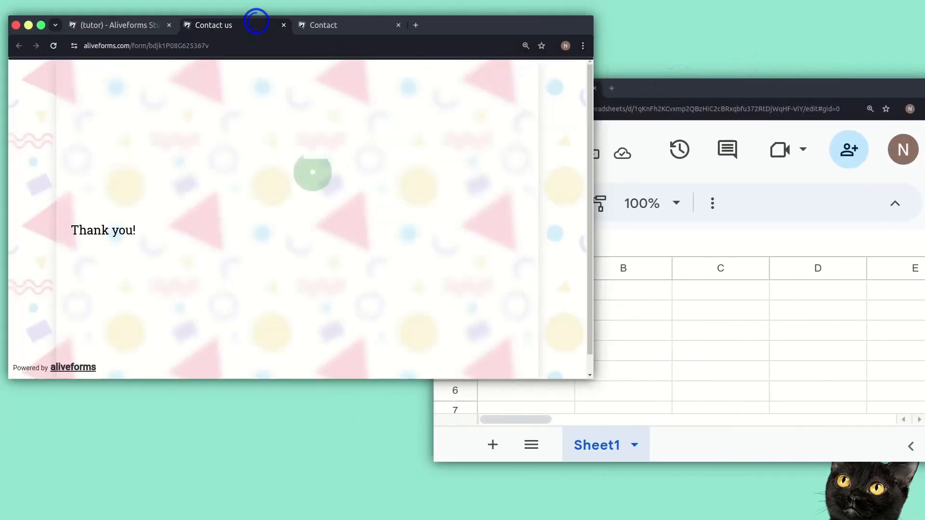
click(329, 24)
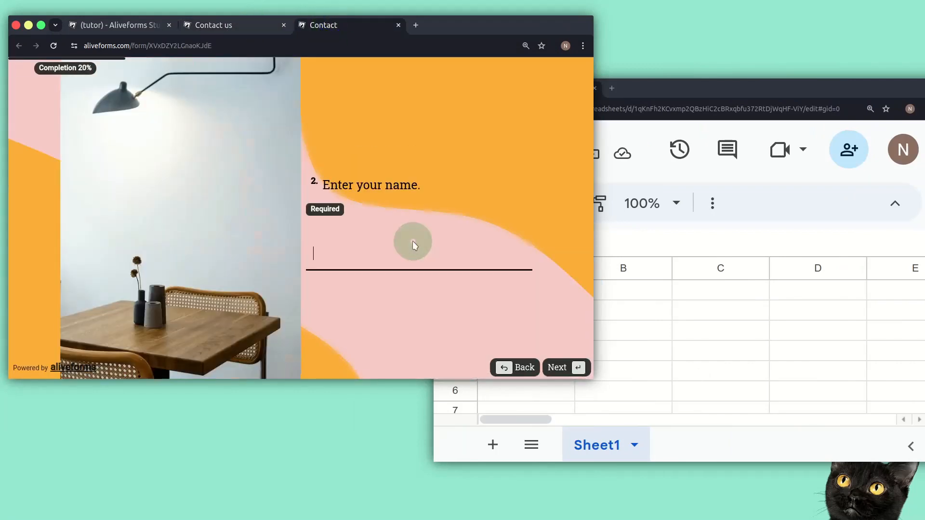
key(Return)
click(413, 242)
click(352, 304)
click(563, 368)
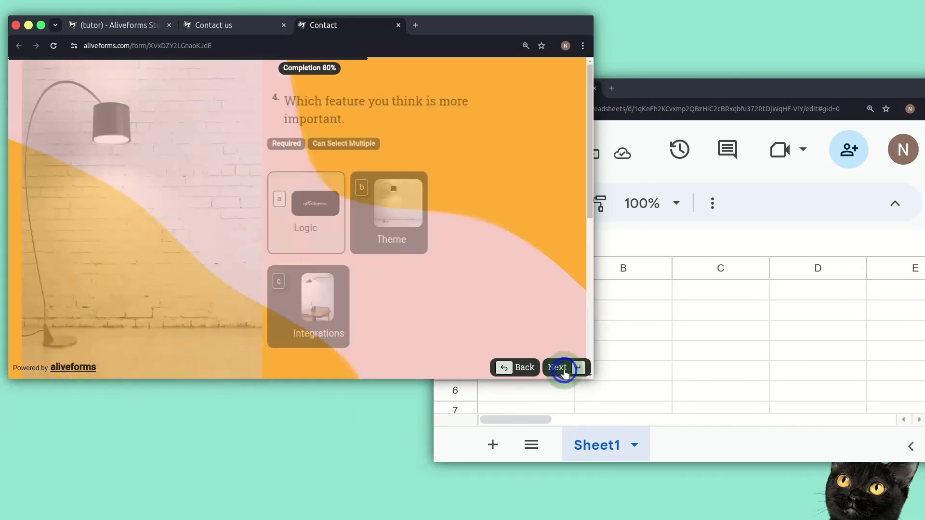
- Give a five-star rating, type feedback 'Fo', submit, and check the spreadsheet for the new row
click(202, 256)
click(563, 368)
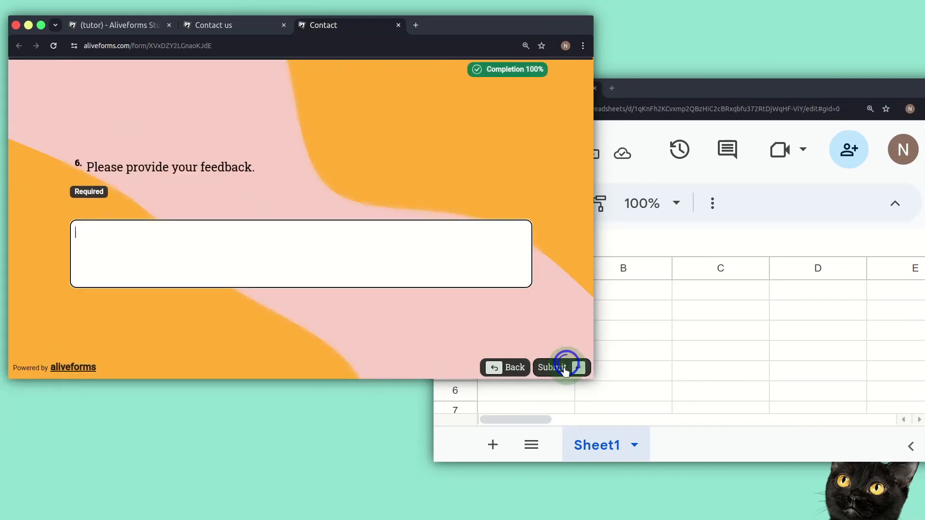
click(316, 265)
click(316, 266)
text(Form)
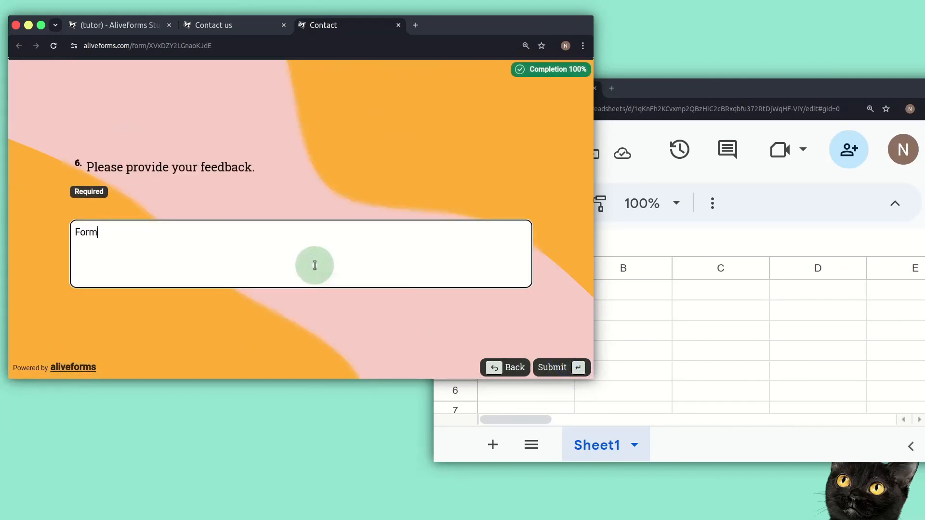
click(568, 367)
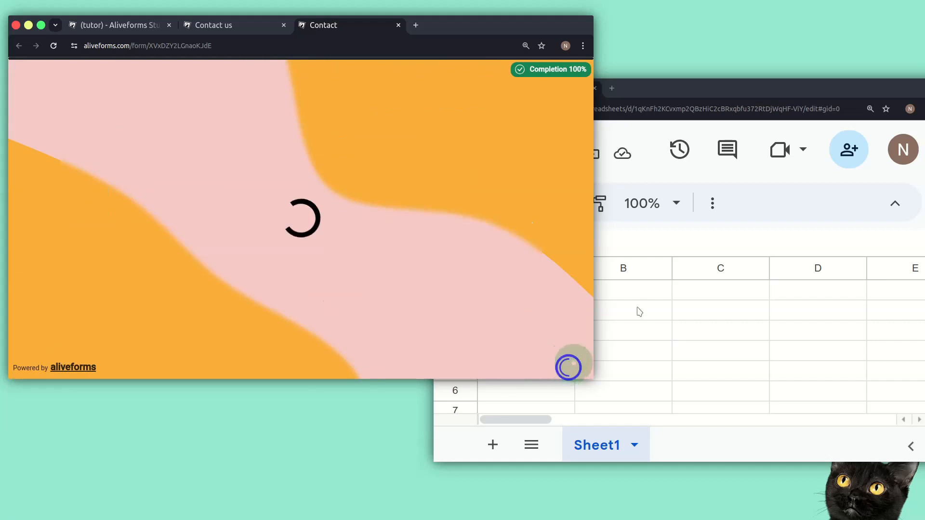
click(711, 308)
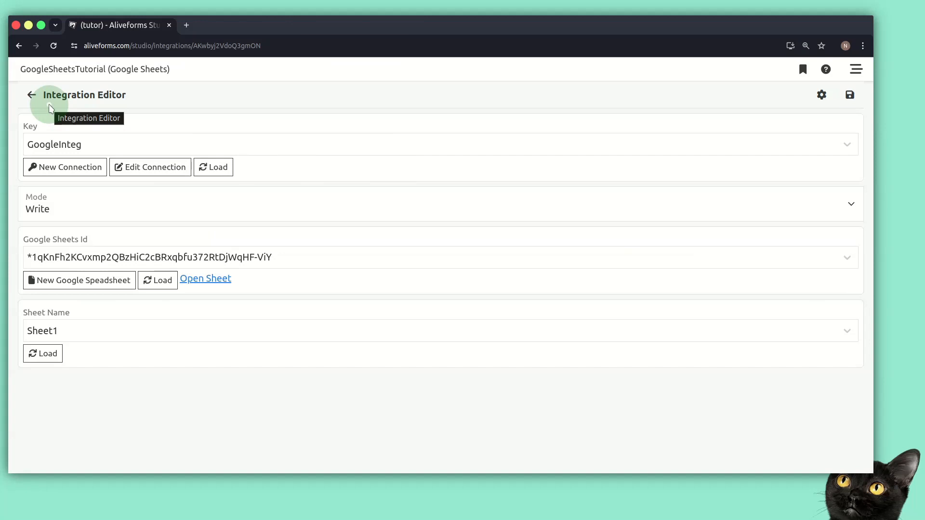
click(186, 25)
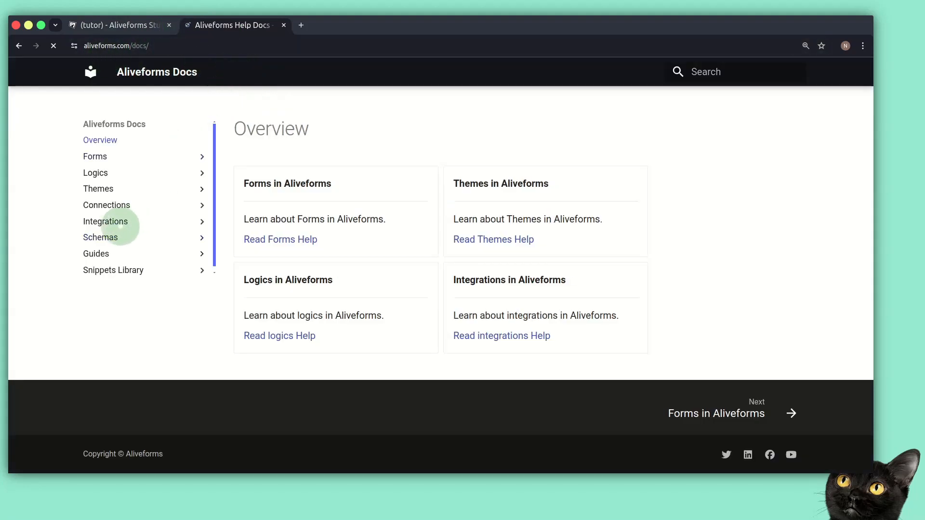
click(112, 223)
click(127, 253)
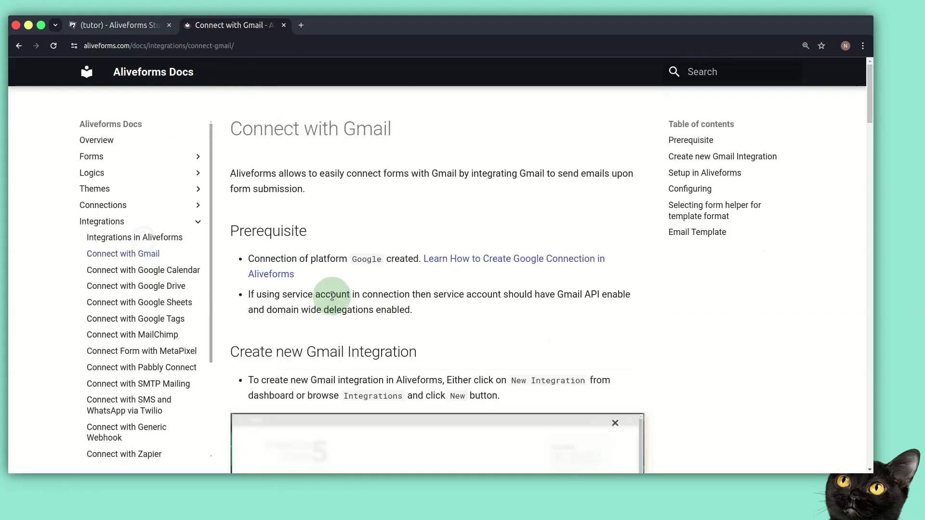
scroll(330, 296, down, 2)
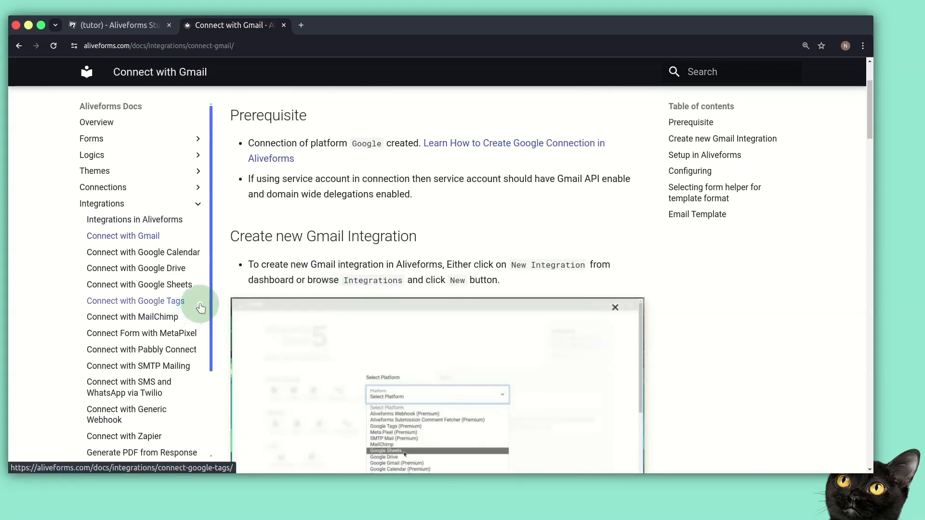
scroll(176, 316, down, 1)
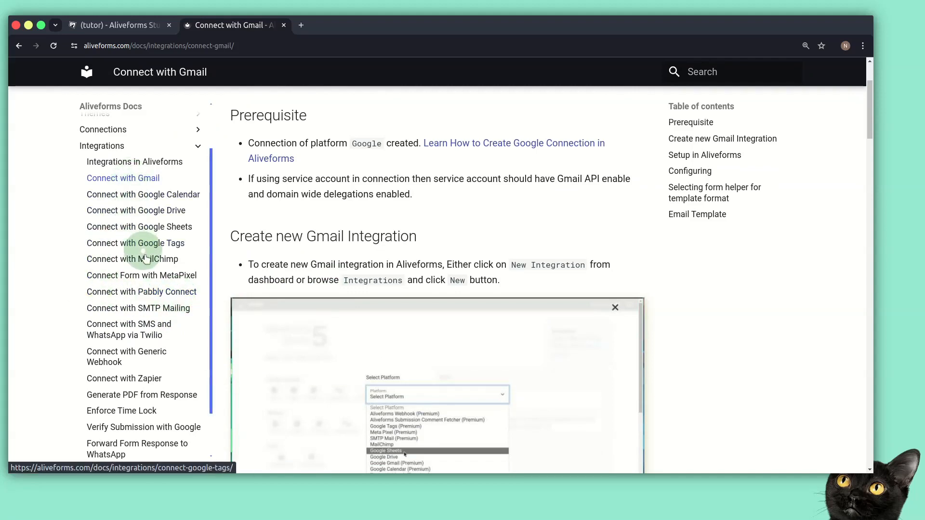
click(283, 25)
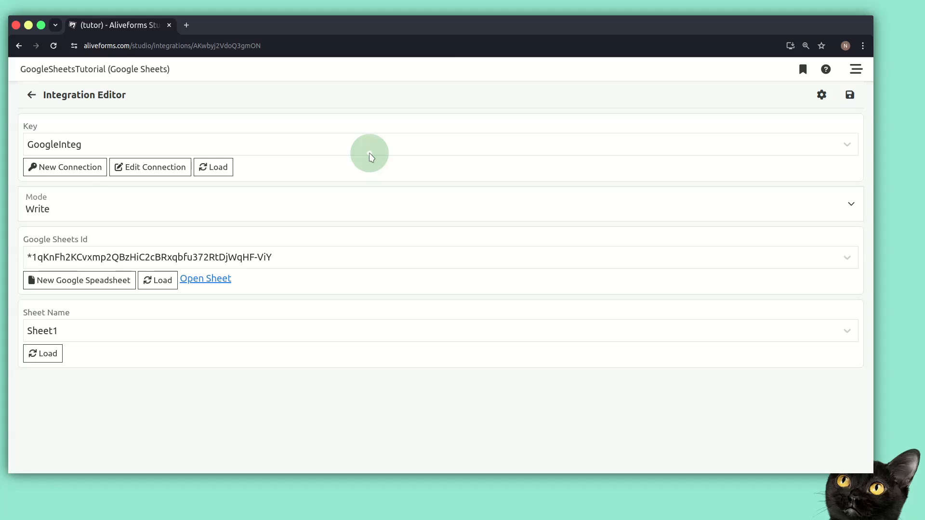